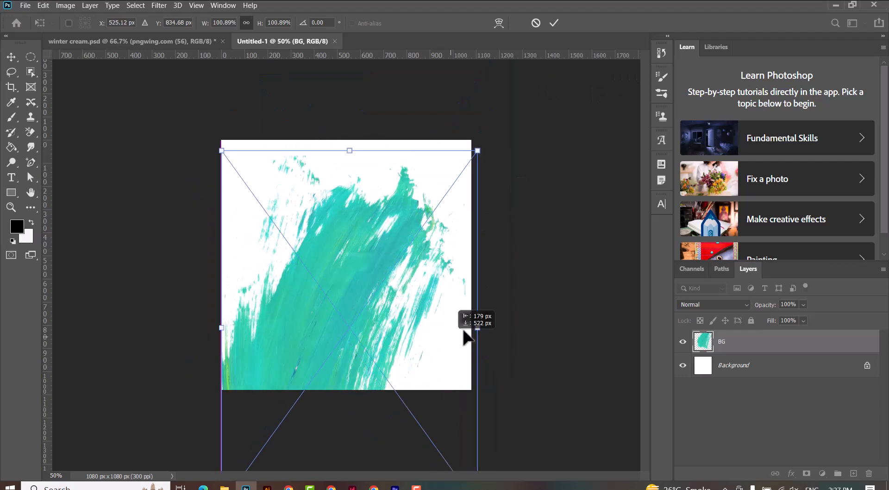
Scale the placed BG brush stroke to about 126%, rotate it about 33° and position it over the canvas's lower-right half.
drag(550, 334, 561, 431)
drag(459, 342, 467, 359)
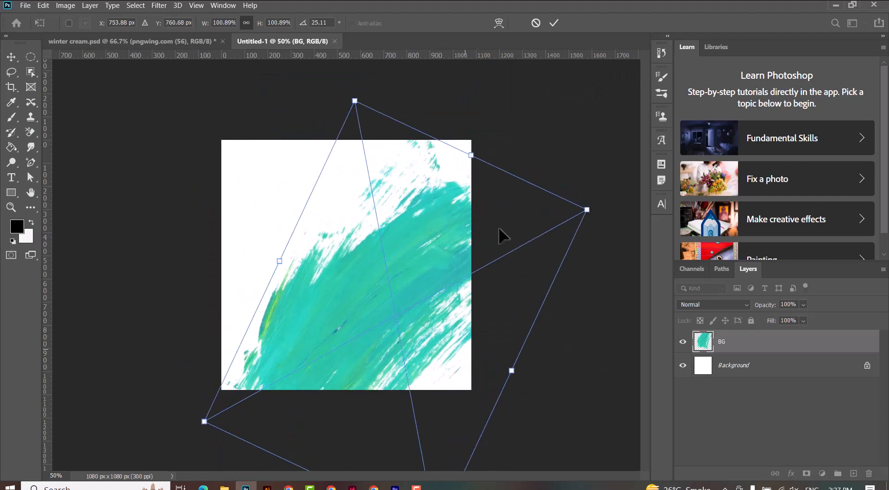
drag(472, 155, 514, 93)
drag(460, 254, 471, 279)
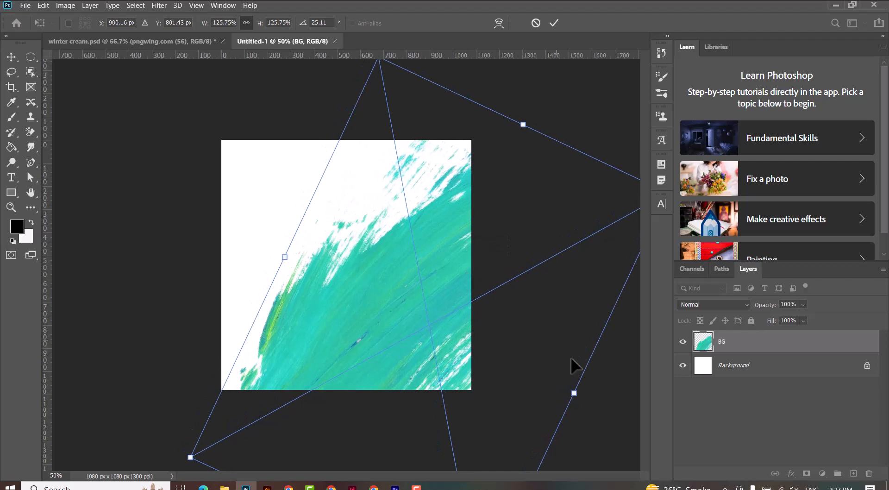
drag(574, 365, 581, 410)
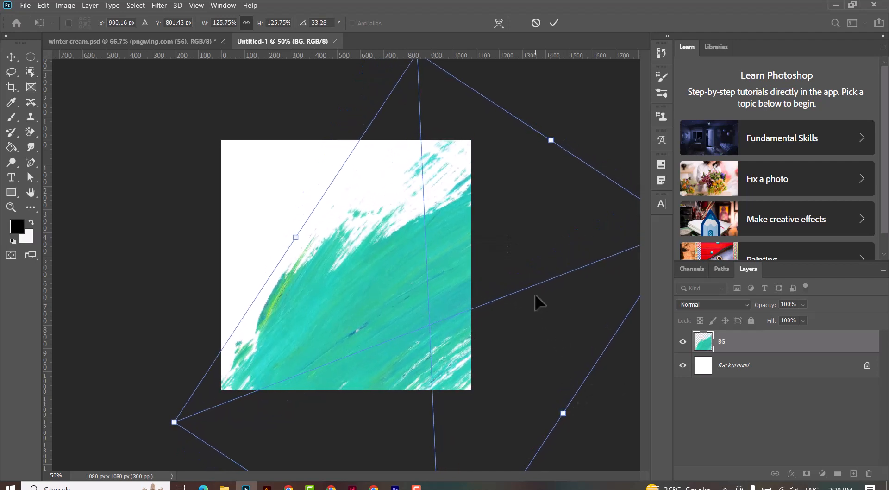
key(Return)
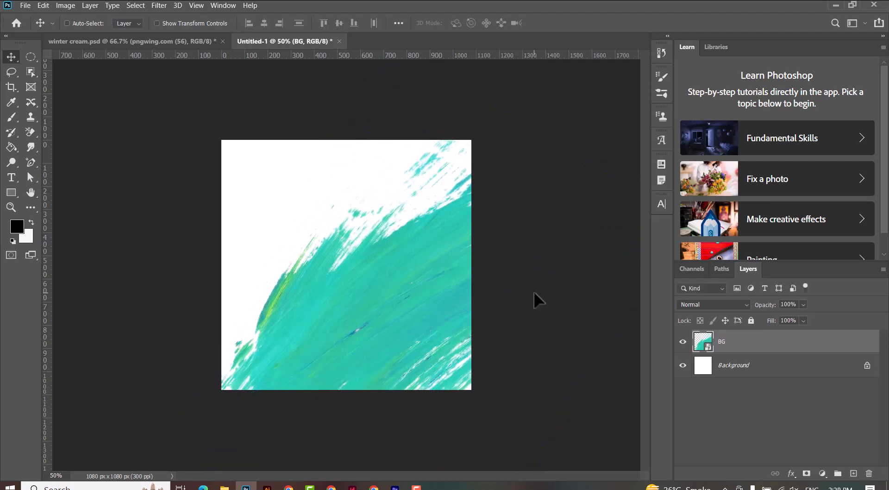
Transform the BG brush stroke again to fine-tune its size and position across the canvas diagonal.
key(ctrl+t)
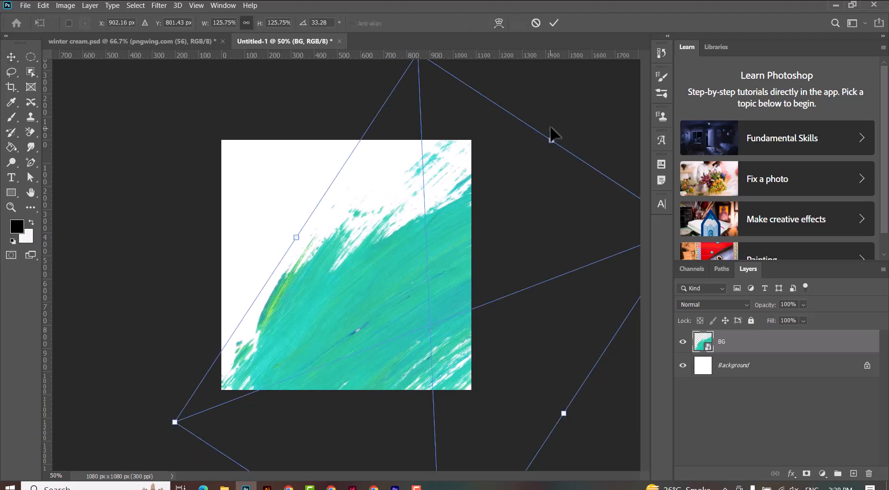
drag(553, 129, 500, 182)
drag(404, 271, 408, 273)
key(Return)
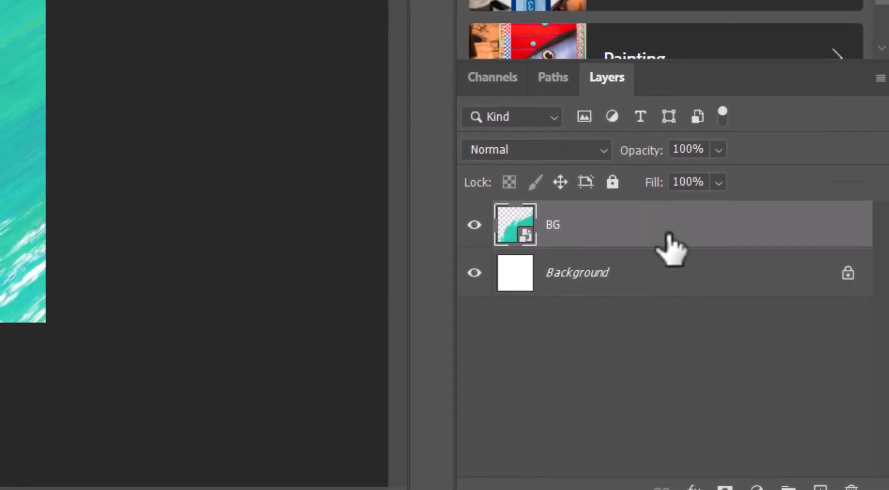
Apply a green linear Gradient Overlay at 90° angle, 100% opacity and 150% scale to the BG layer.
right_click(670, 245)
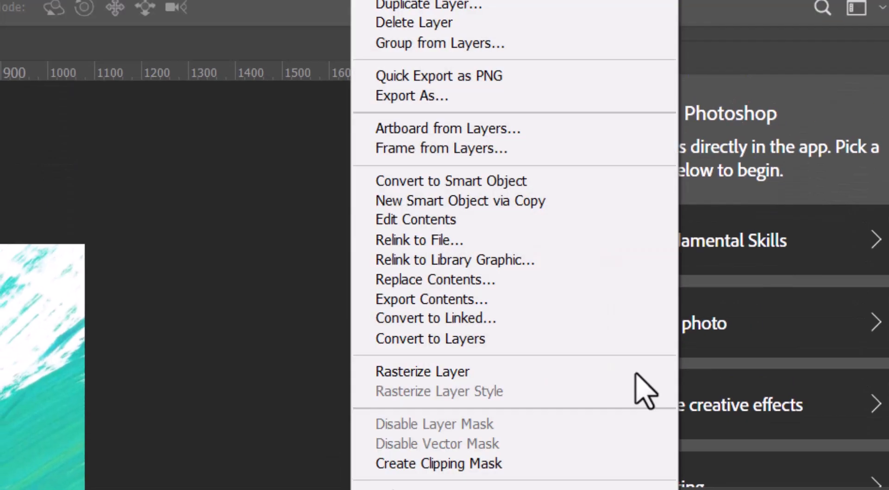
click(487, 9)
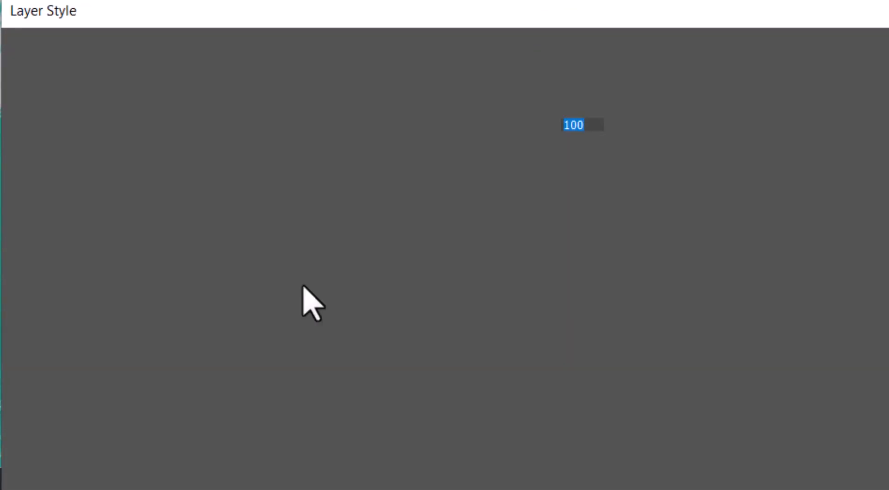
click(168, 329)
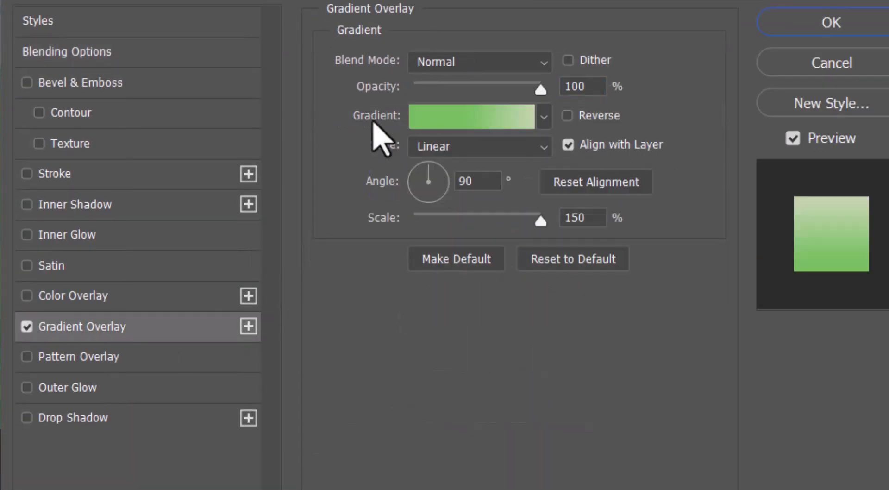
click(831, 22)
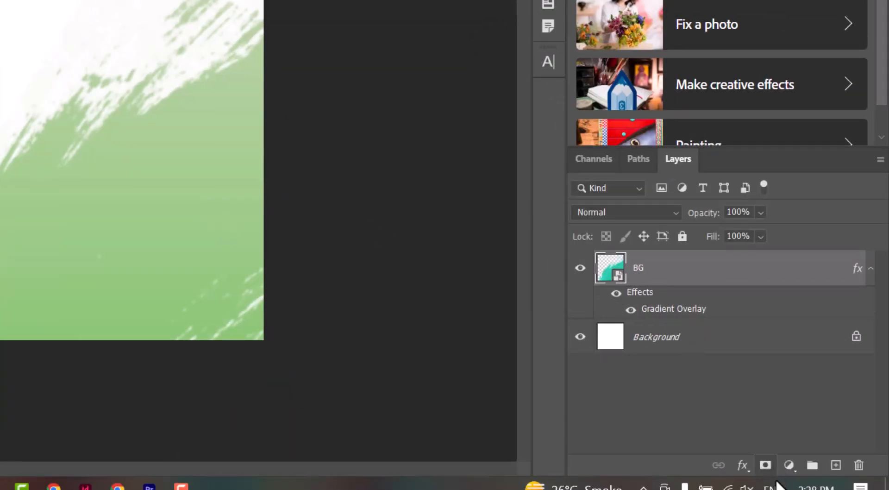
Mask the BG layer and paint black along the stroke's upper-left edge with the Brush at 24% opacity and 47% flow.
click(765, 465)
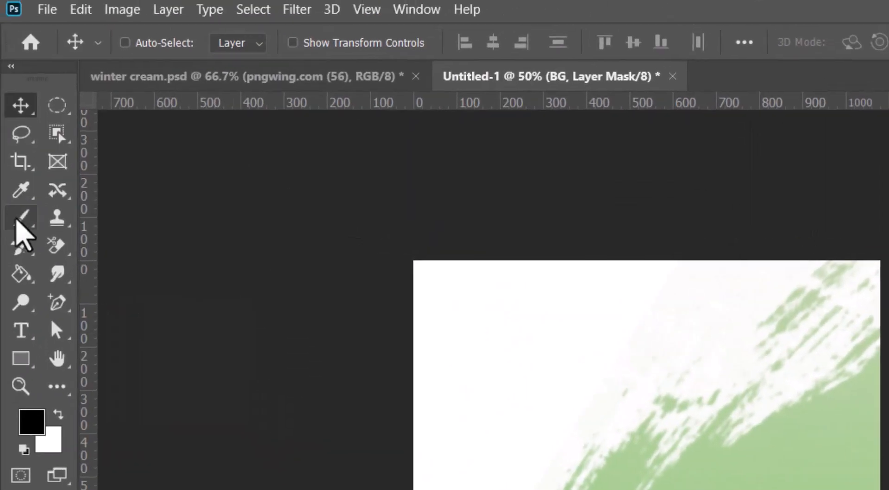
click(21, 218)
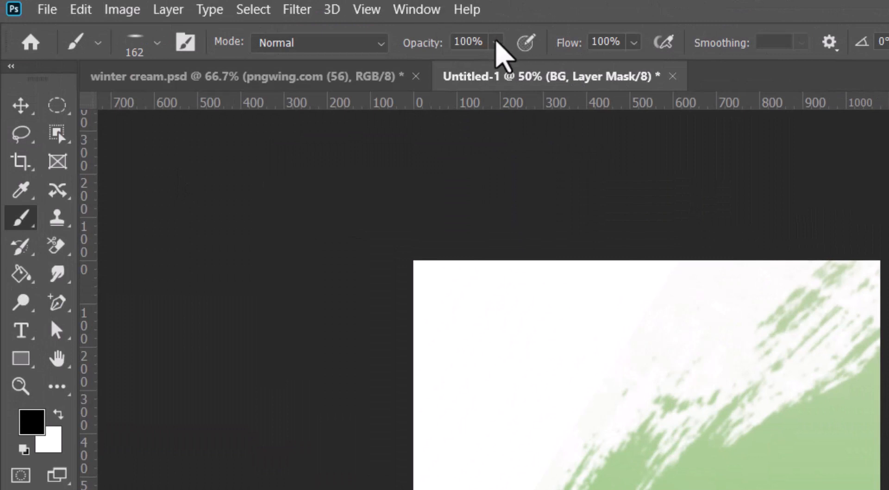
click(497, 43)
drag(634, 42, 595, 78)
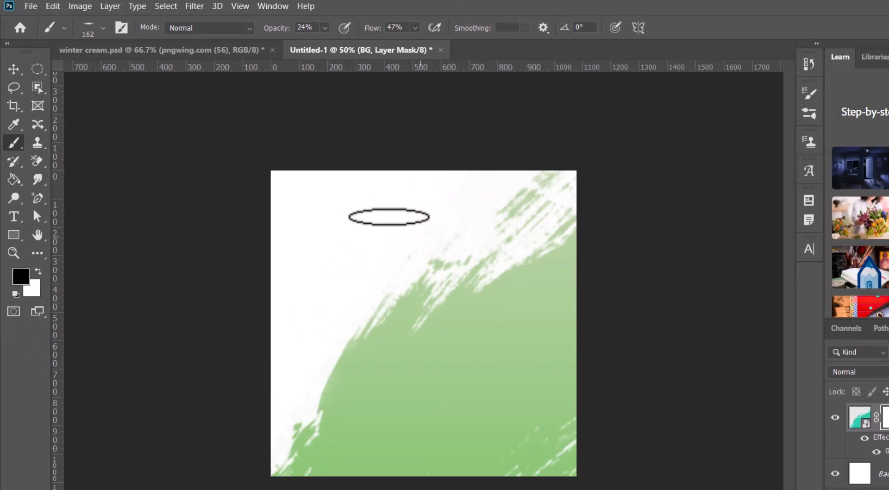
key(ctrl+plus)
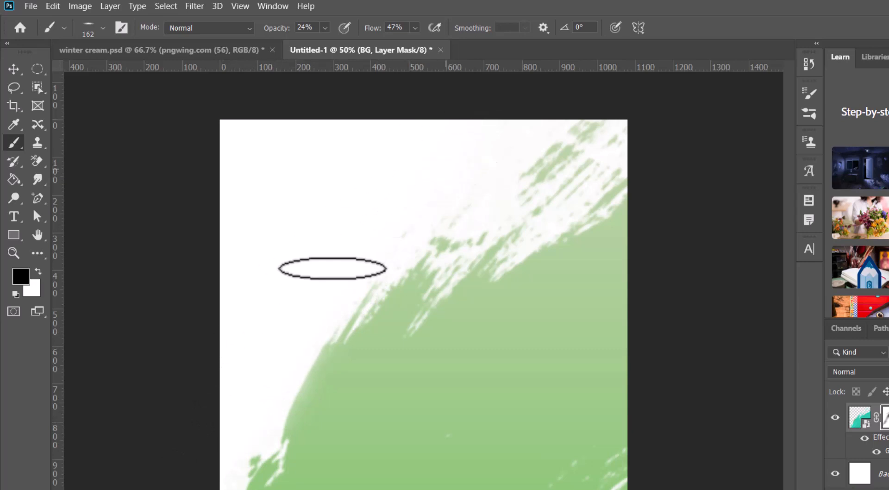
click(13, 69)
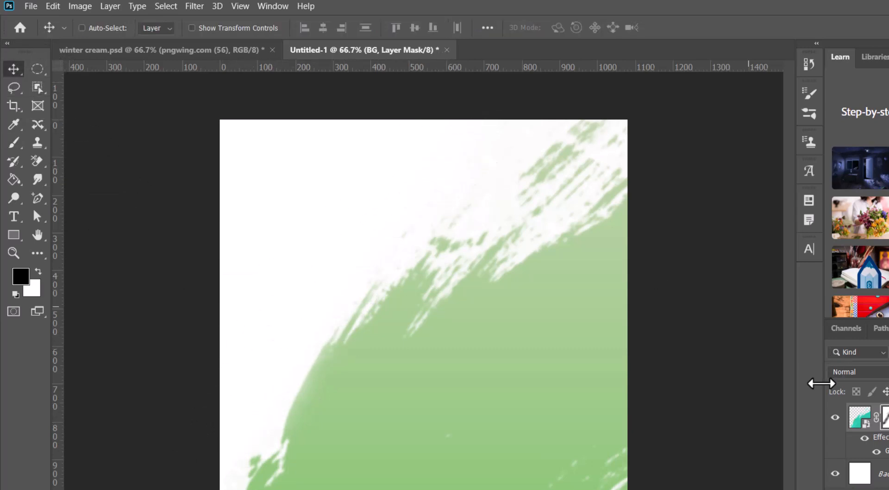
Place the product image, shrink it right of the canvas centre and set its blend mode to Darken.
key(ctrl+minus)
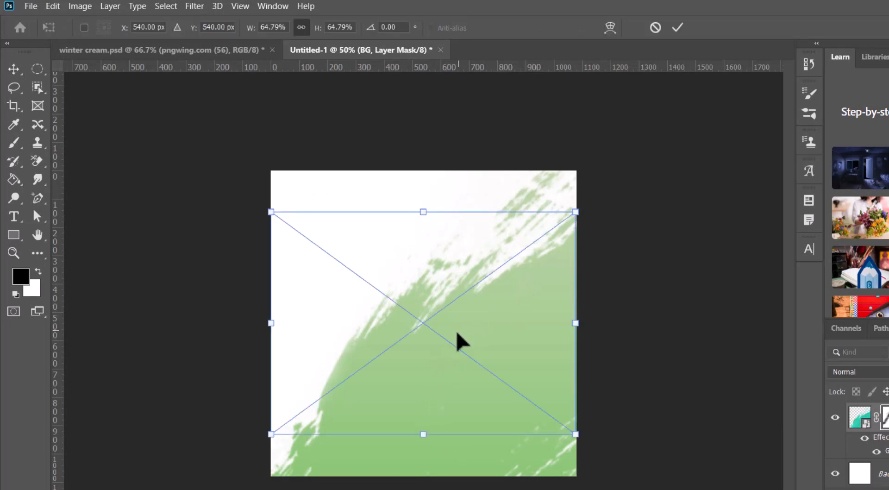
drag(446, 339, 458, 339)
drag(587, 213, 544, 245)
drag(456, 327, 480, 311)
key(Return)
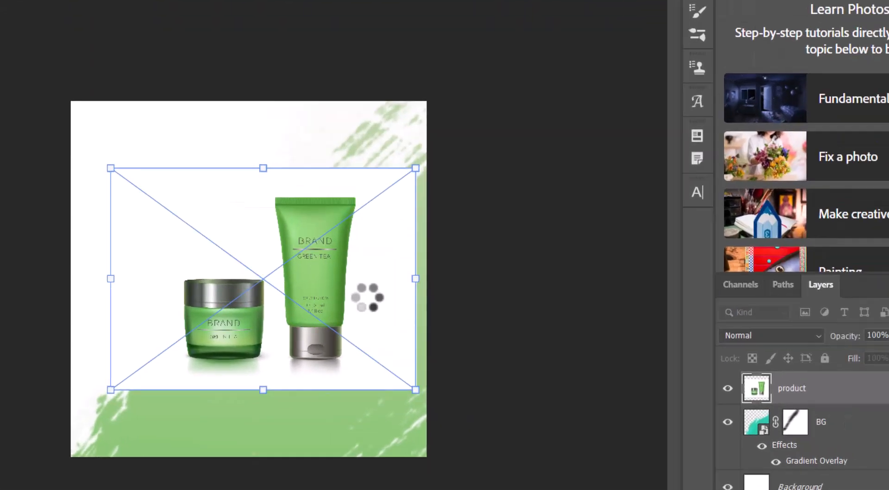
click(813, 336)
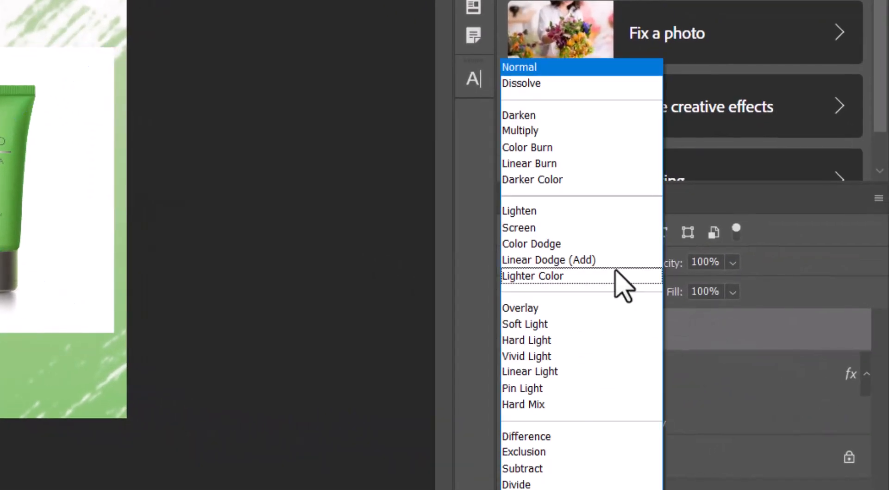
click(533, 116)
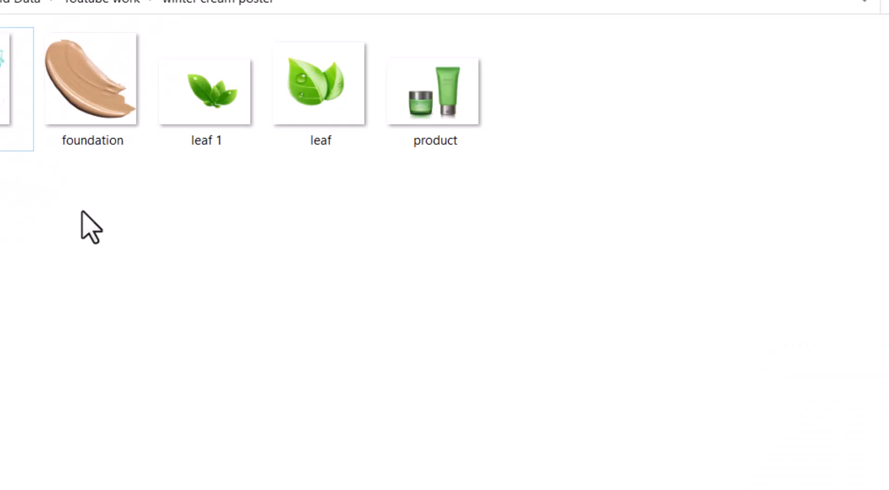
Place the foundation image, then shrink, rotate and position the smear in the poster's lower-right corner.
key(Right)
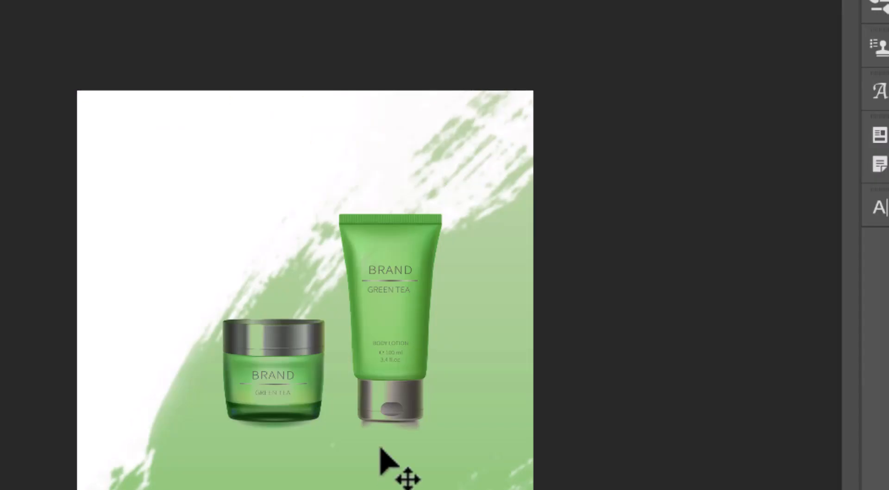
drag(387, 467, 417, 370)
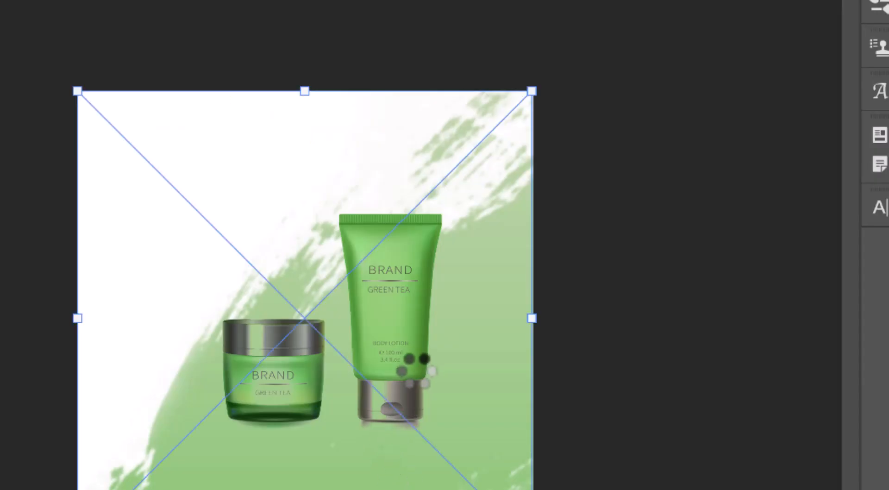
drag(532, 91, 114, 179)
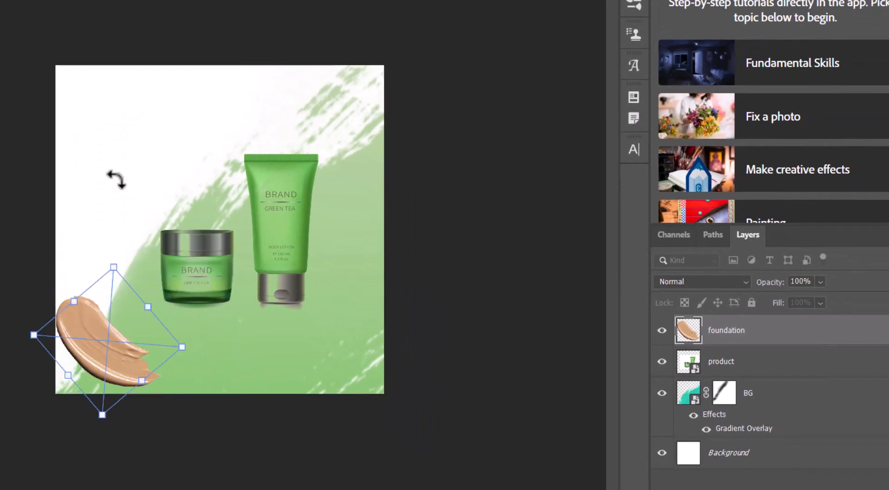
drag(97, 347, 350, 315)
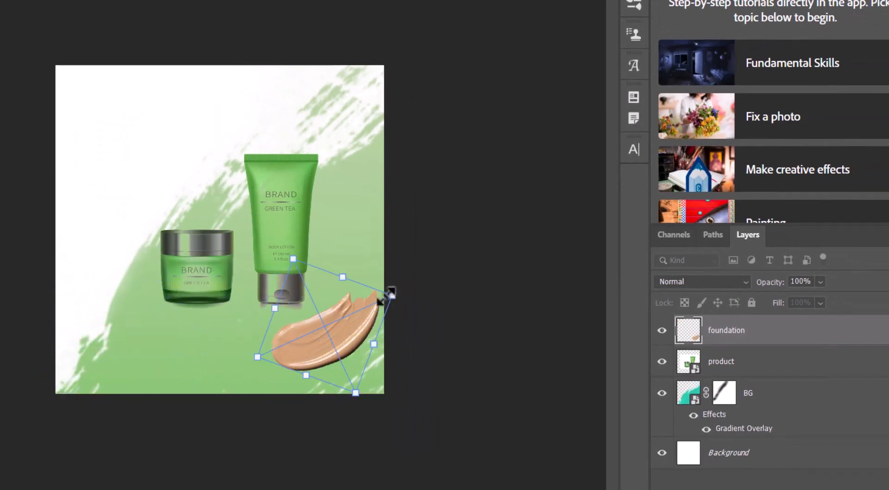
drag(390, 292, 376, 296)
drag(326, 359, 344, 356)
key(Return)
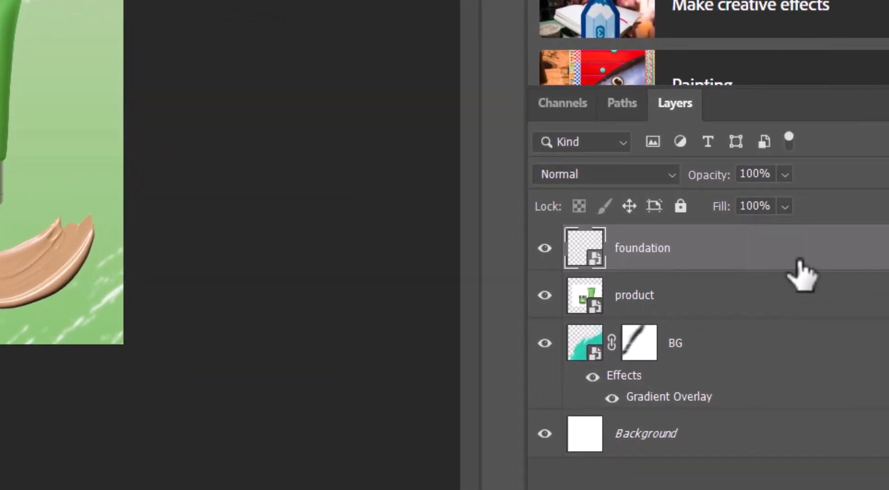
Apply a white Color Overlay at 100% opacity to the foundation layer and set its blend mode to Darken.
right_click(799, 264)
click(516, 11)
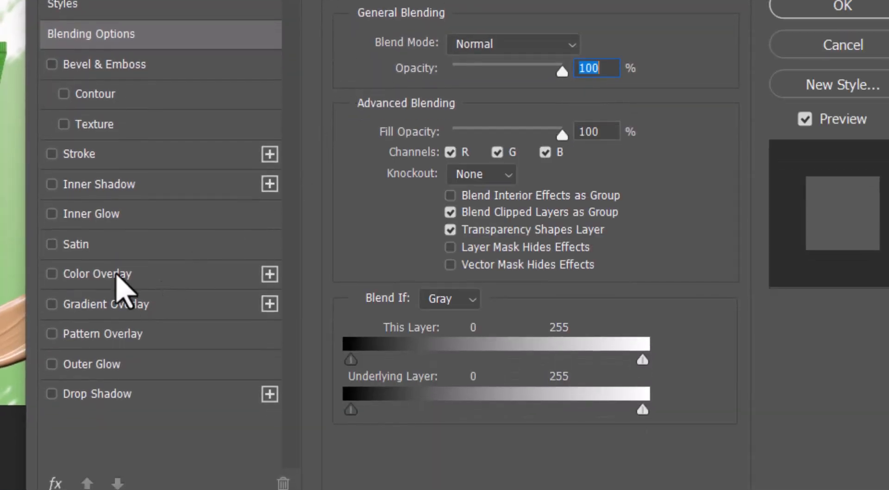
click(149, 276)
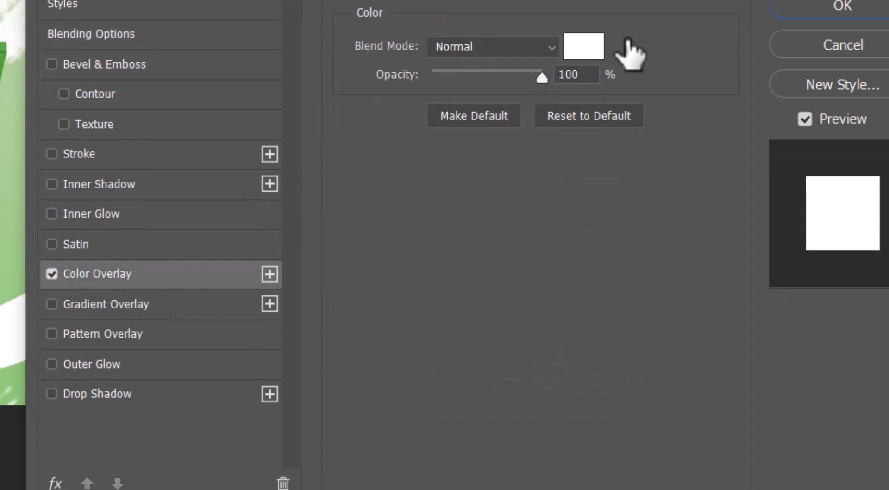
click(839, 9)
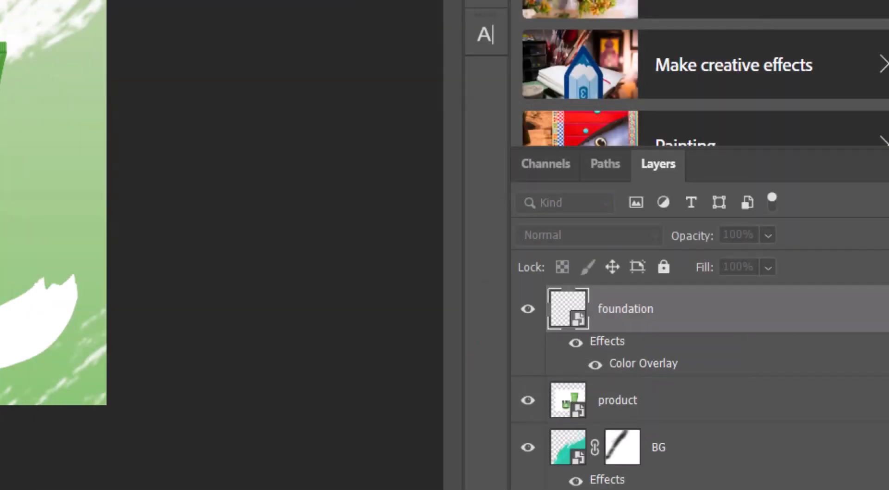
key(alt+shift+k)
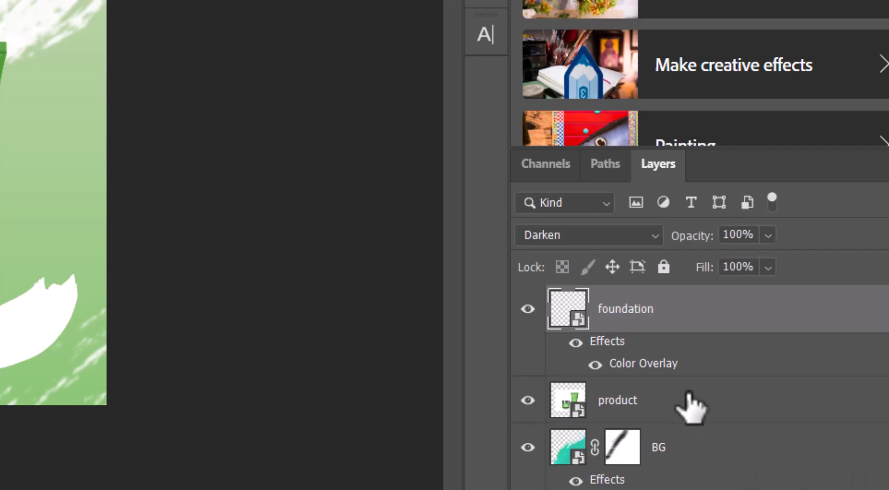
Place the leaf image at about 7.5% scale by the jar's lower-left edge and move its layer below the product layer.
click(691, 405)
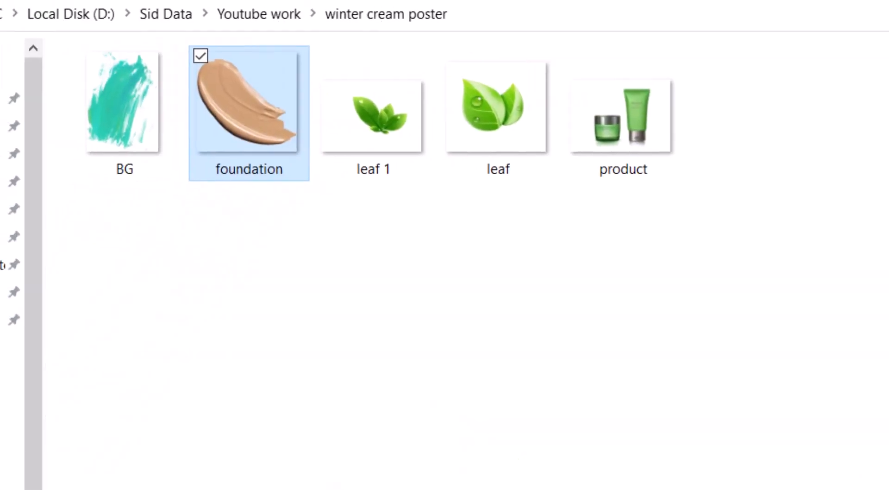
key(Right)
key(Right)
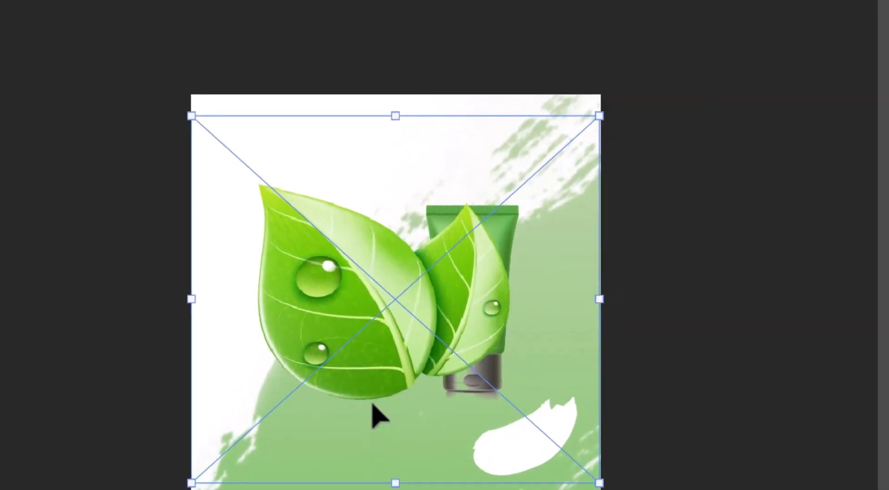
drag(461, 444, 447, 489)
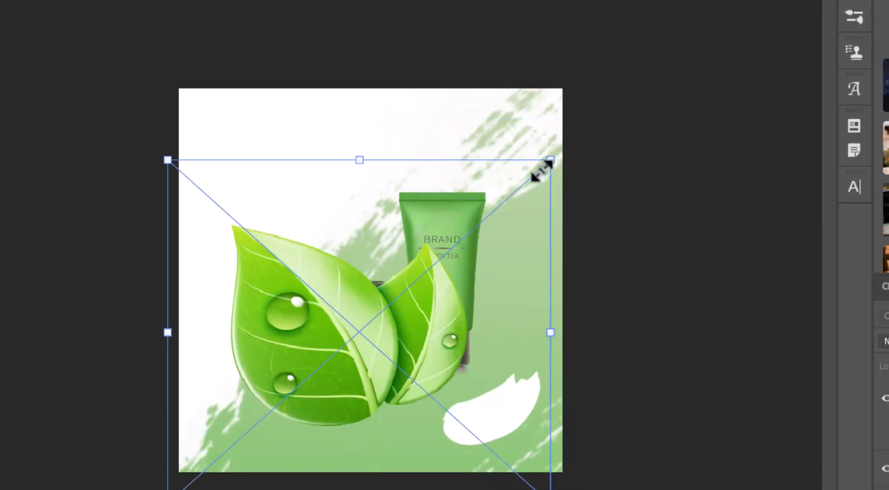
drag(541, 170, 350, 341)
drag(295, 419, 341, 373)
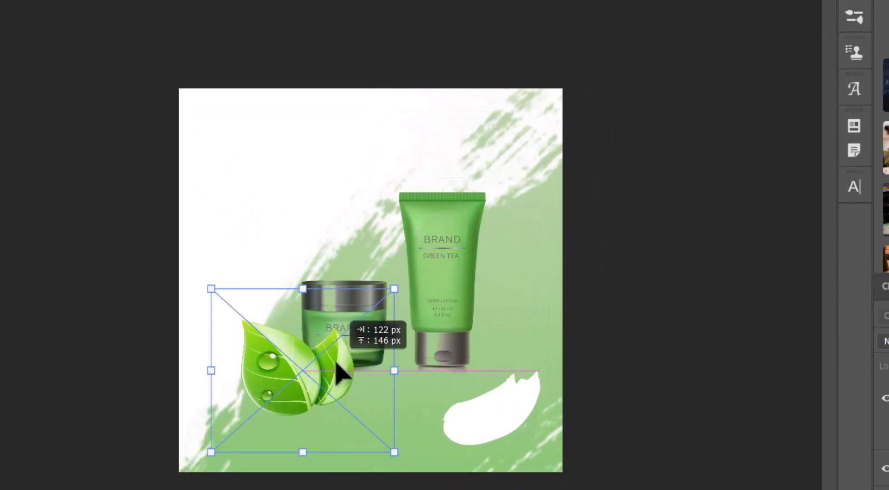
drag(394, 288, 373, 308)
drag(304, 369, 327, 361)
drag(395, 300, 328, 315)
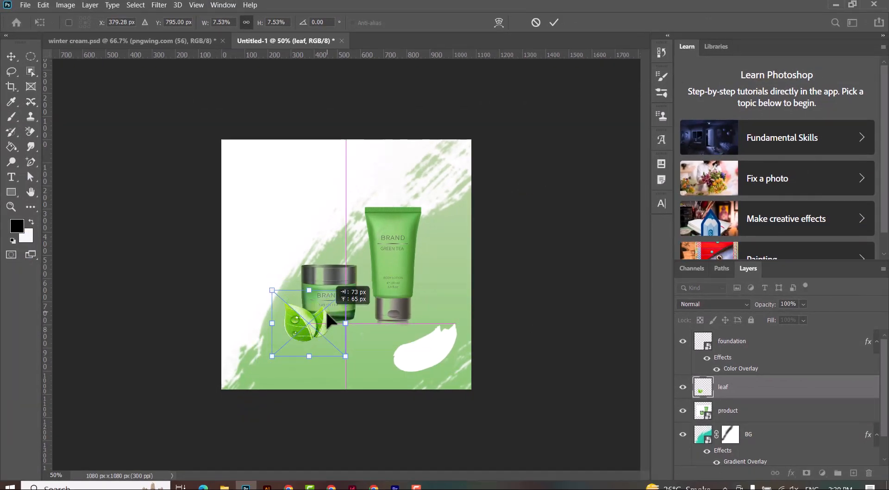
key(Return)
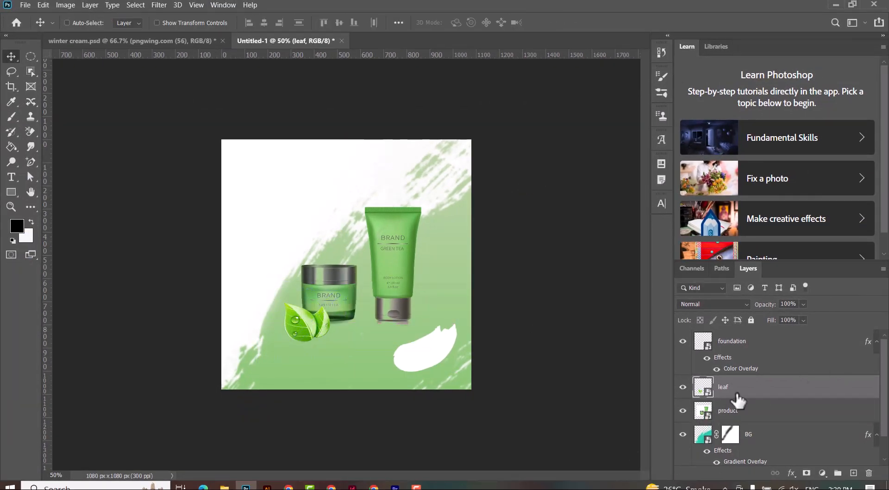
drag(738, 393, 732, 422)
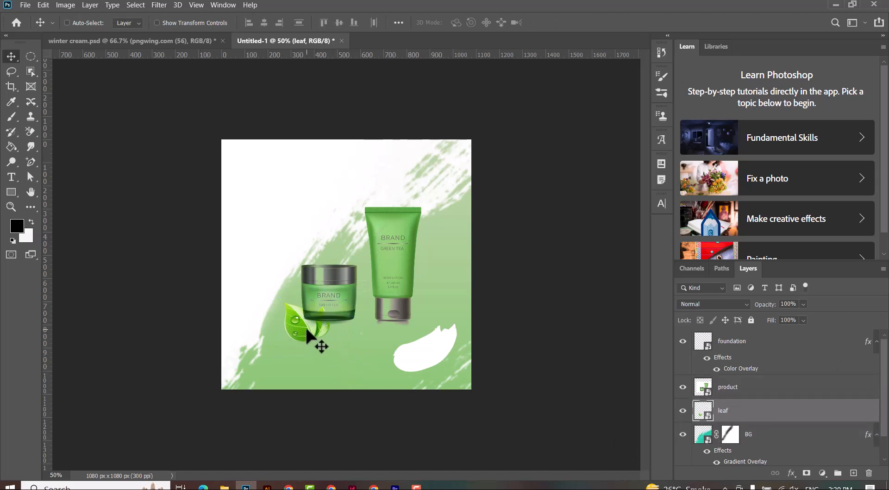
Nudge the leaf closer under the jar and place the leaf 1 image from the winter cream poster folder above the leaf layer.
drag(307, 330, 309, 326)
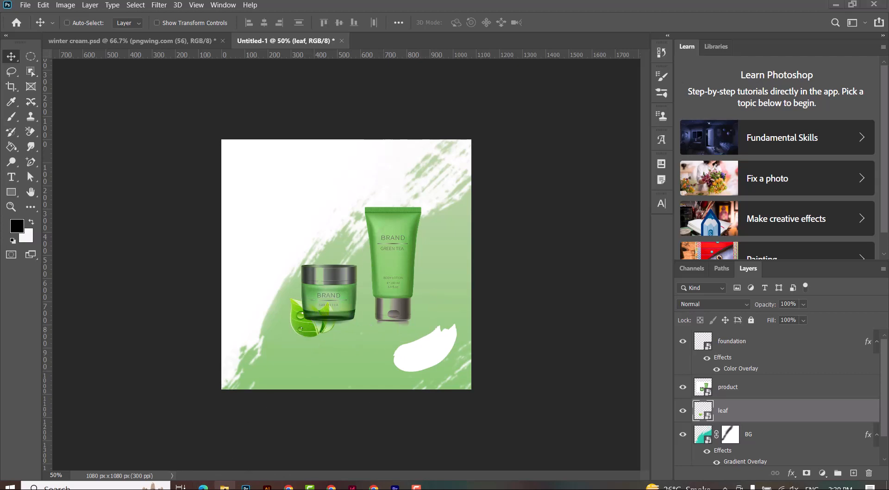
key(alt+Tab)
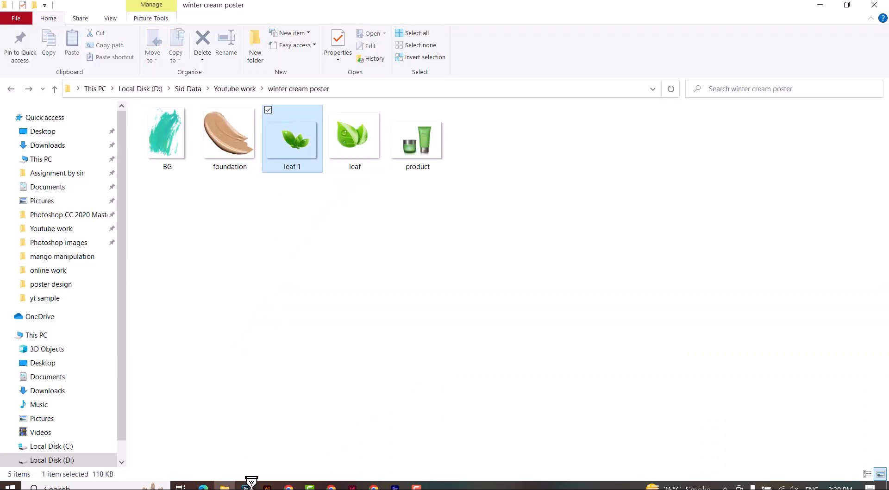
drag(293, 141, 330, 269)
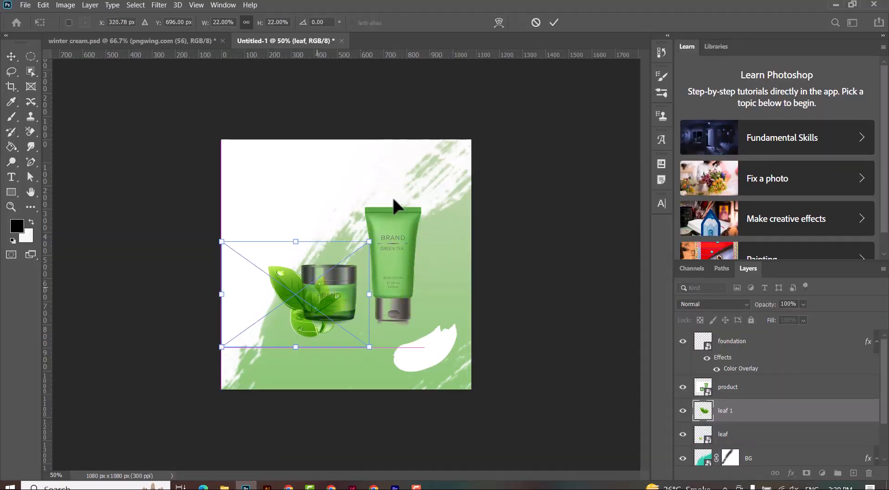
Scale leaf 1 to 19.80% and position its leaves behind the top of the tube.
drag(314, 299, 430, 175)
drag(482, 125, 445, 148)
drag(410, 191, 435, 178)
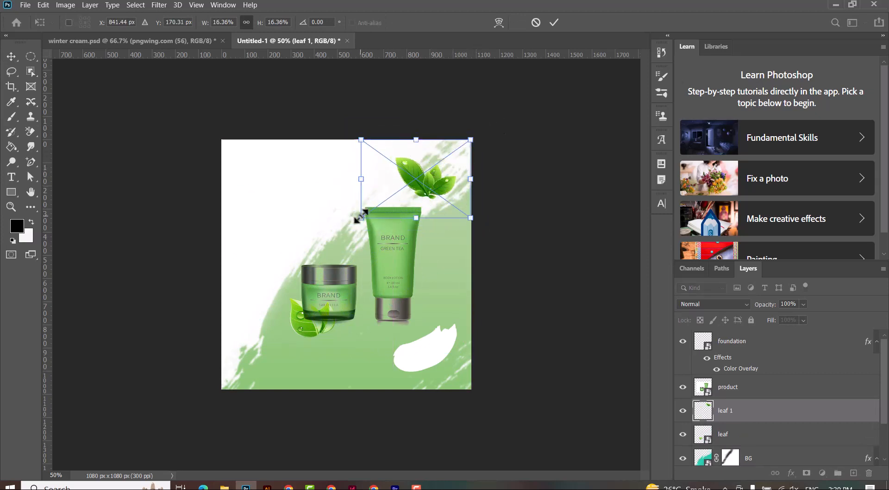
drag(361, 215, 338, 234)
drag(396, 214, 396, 220)
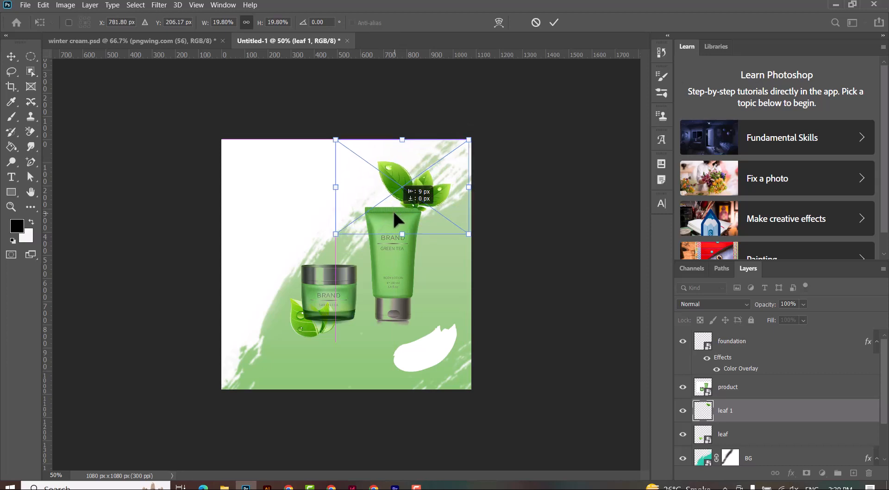
drag(428, 195, 432, 194)
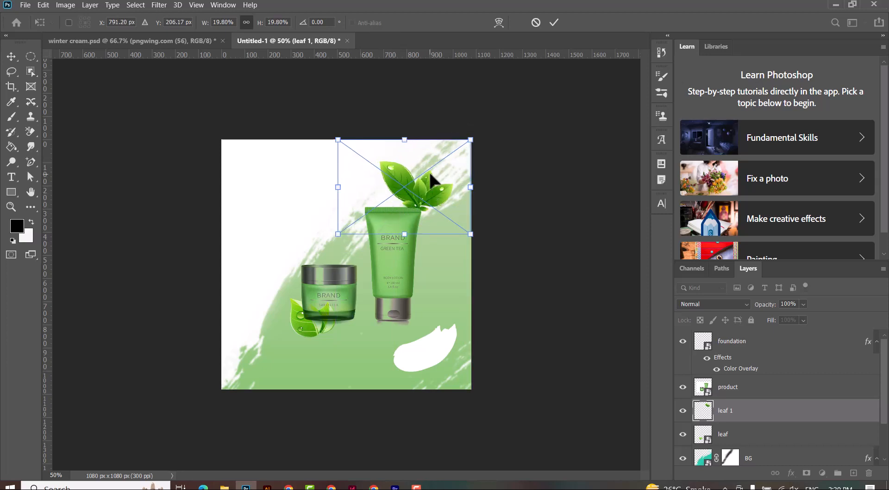
key(Return)
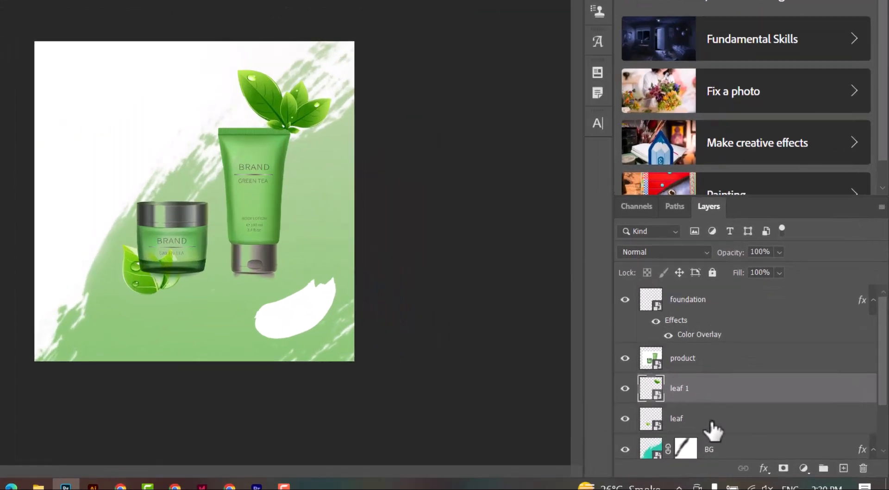
Add a new layer above leaf 1 and set the Brush to 100% opacity and 100% flow.
scroll(738, 440, down, 2)
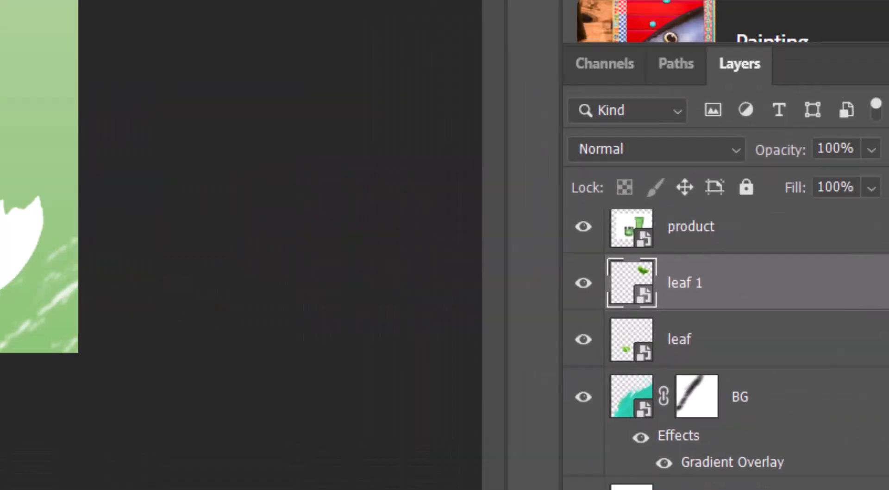
click(28, 278)
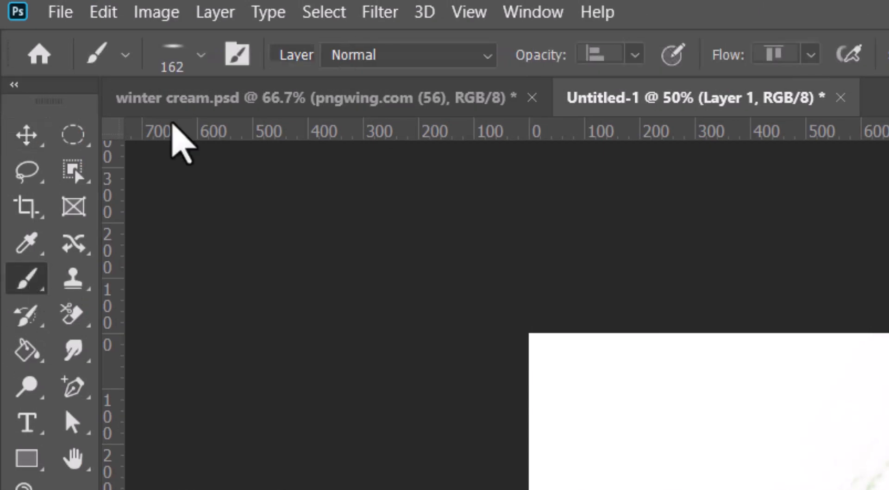
click(635, 65)
drag(646, 89, 784, 53)
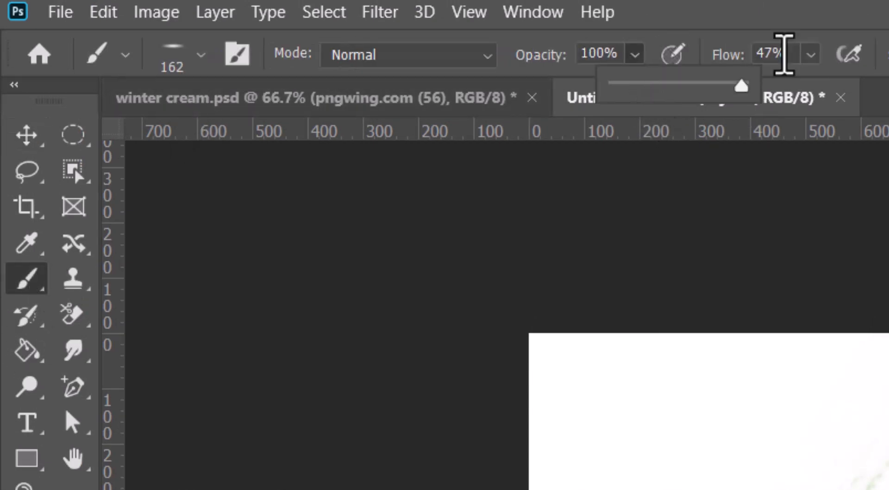
click(811, 54)
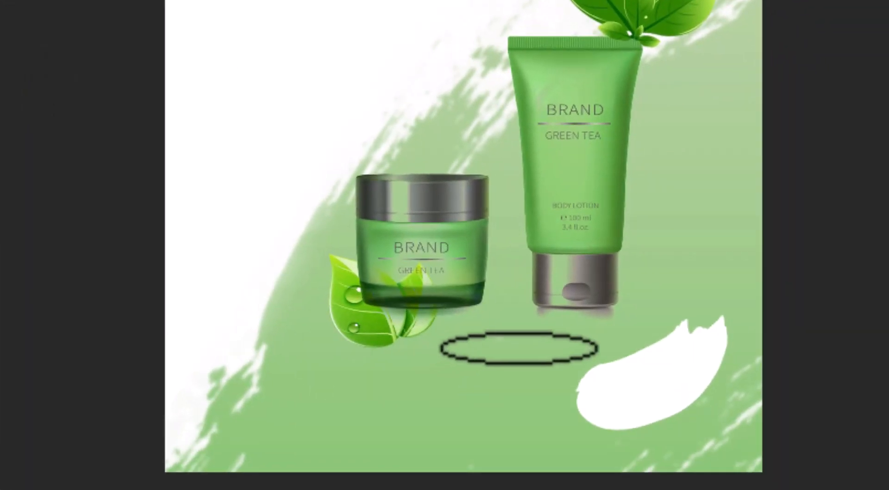
Paint flat, soft black shadows directly beneath the tube and the jar on the new layer.
click(572, 324)
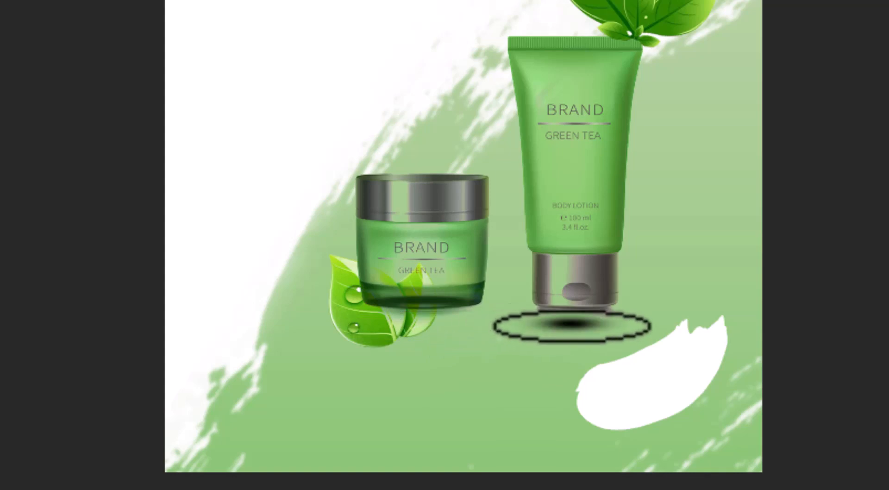
drag(424, 332, 446, 334)
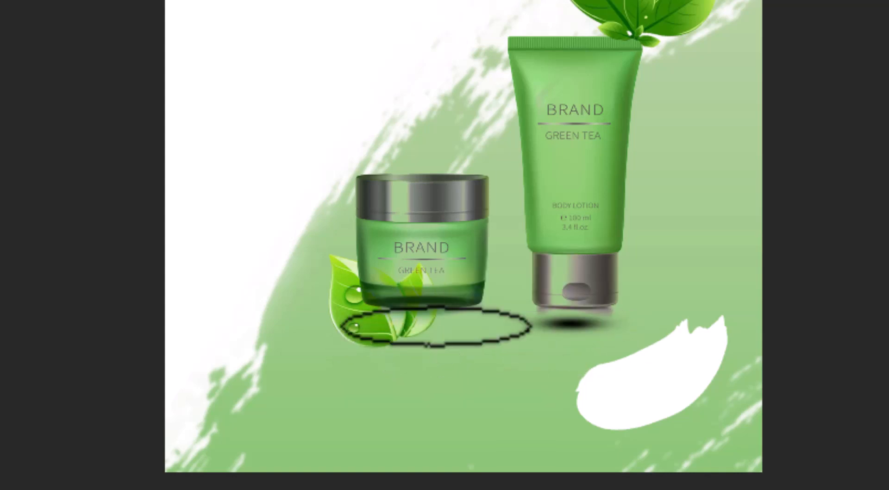
click(432, 323)
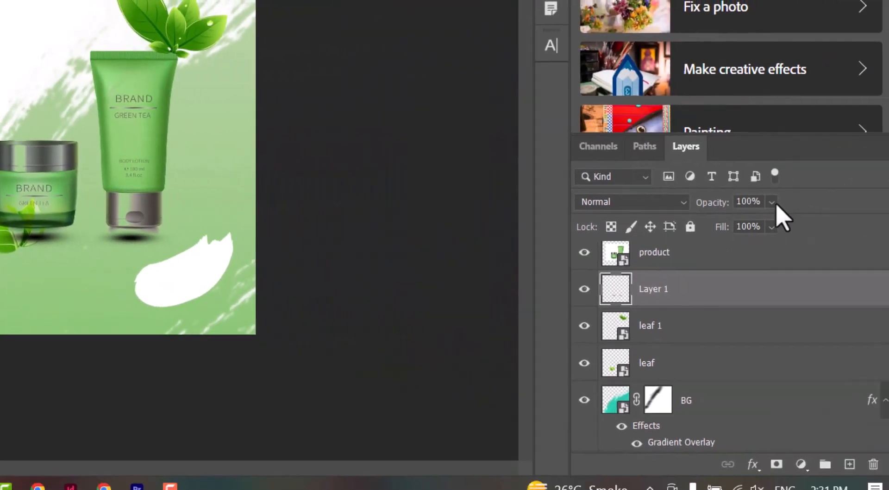
Soften the product shadows by reducing their layer's opacity to about 38%.
click(772, 203)
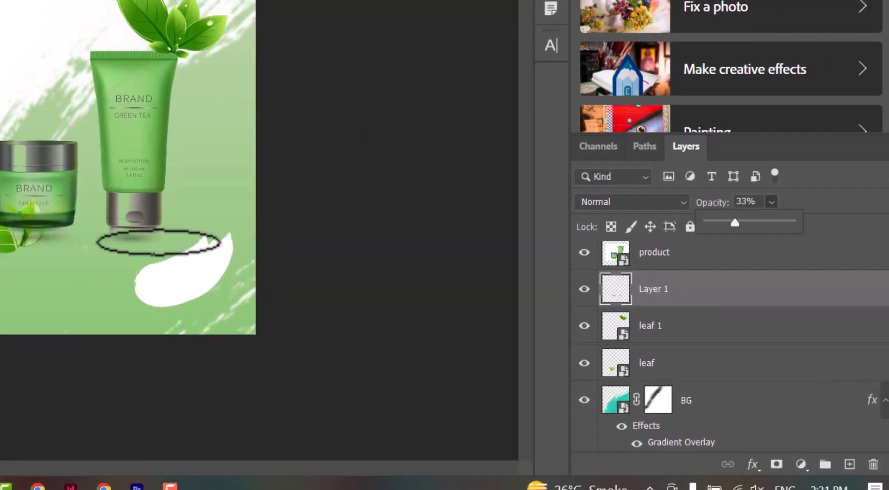
click(109, 236)
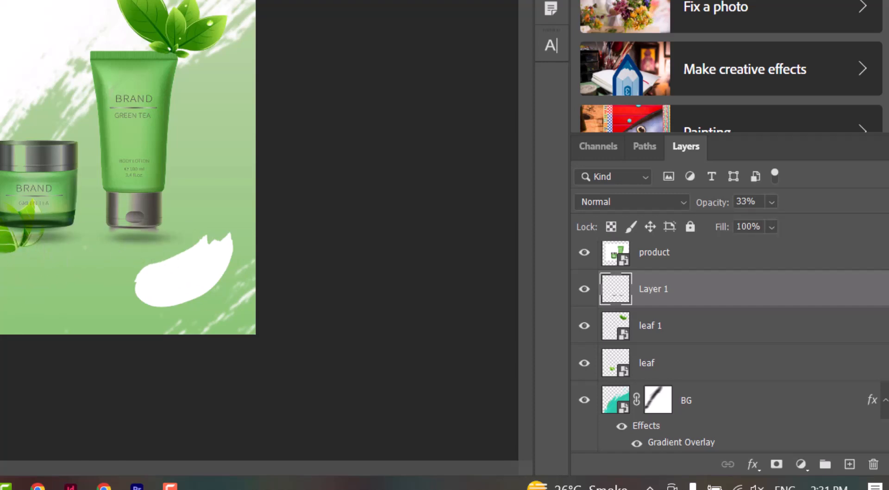
click(774, 207)
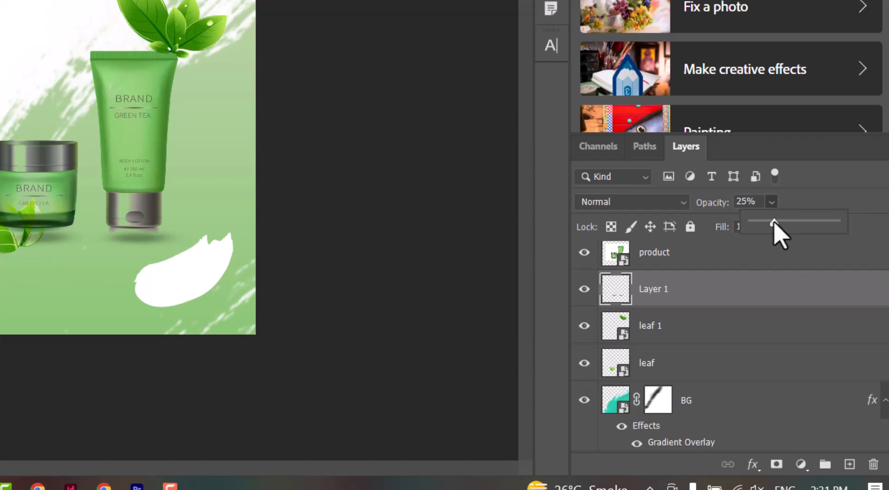
drag(774, 222, 785, 221)
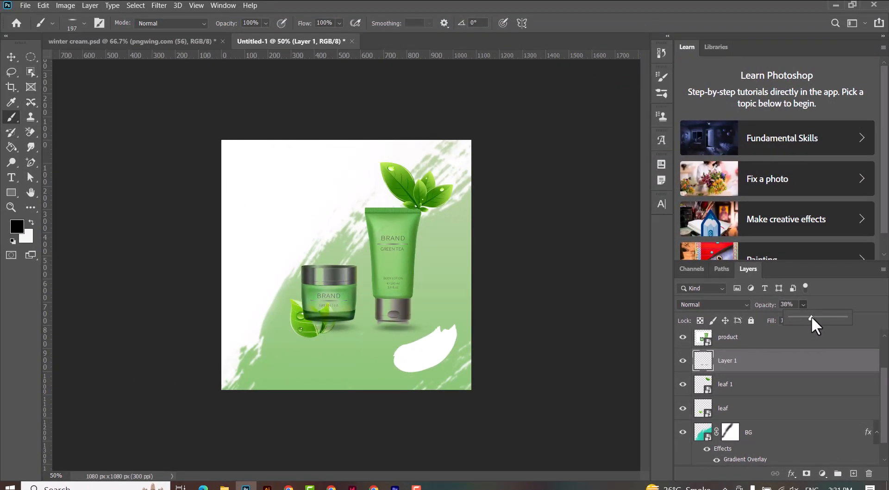
drag(813, 318, 810, 317)
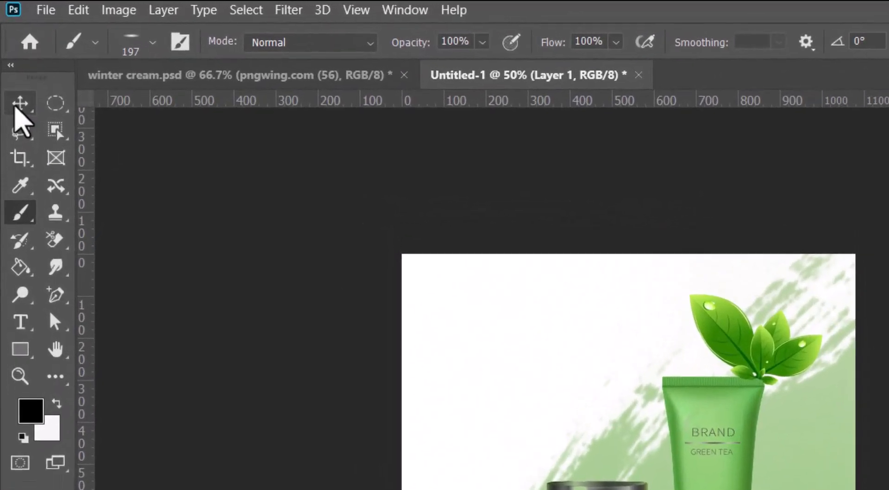
click(9, 58)
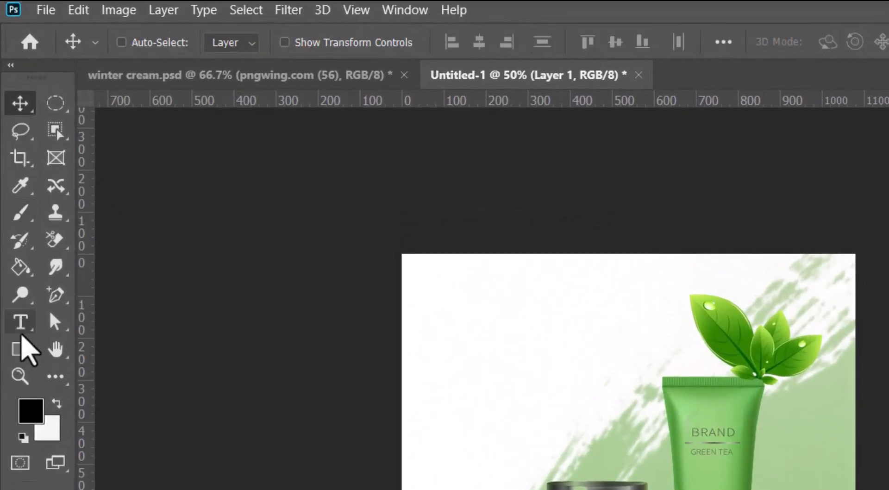
Start a text line above the foundation layer in the poster's upper-left white area.
click(19, 321)
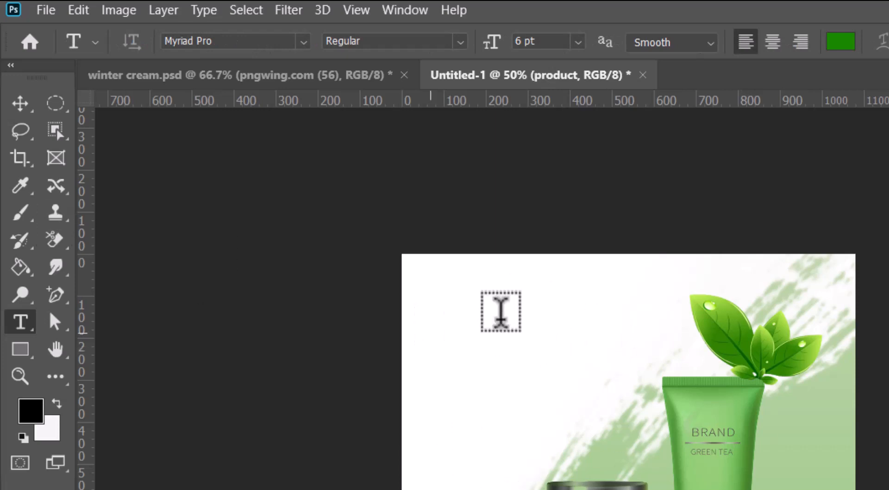
click(452, 313)
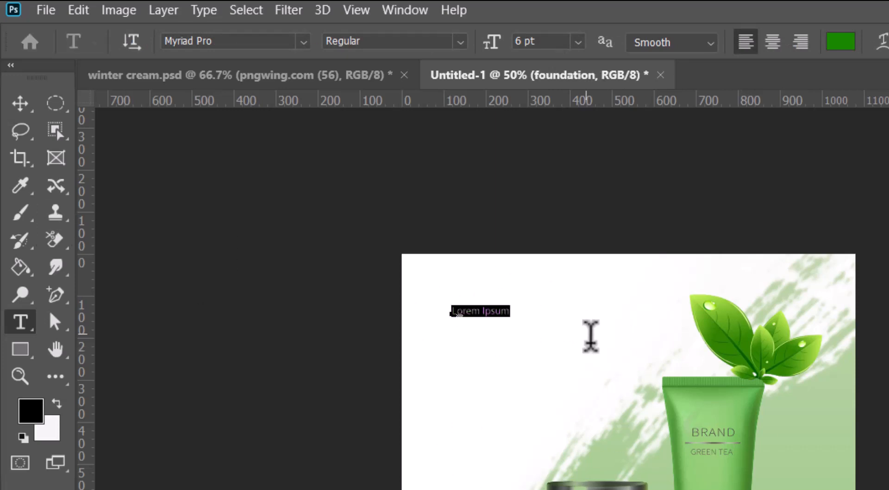
Try the Juice ITC font on the placeholder text and check its available styles.
click(303, 41)
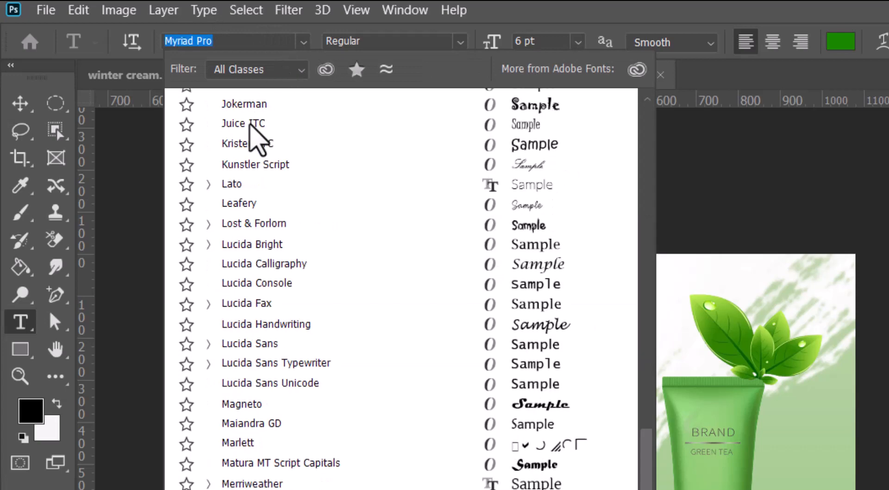
click(370, 163)
click(460, 41)
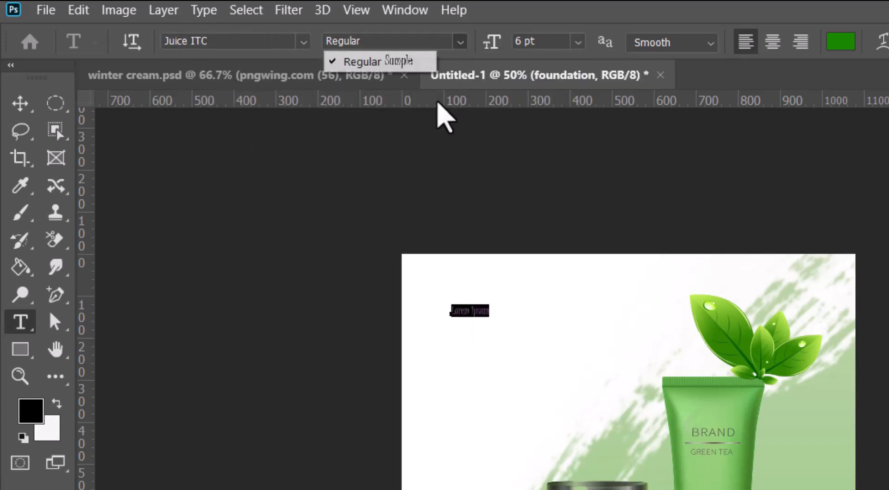
click(296, 43)
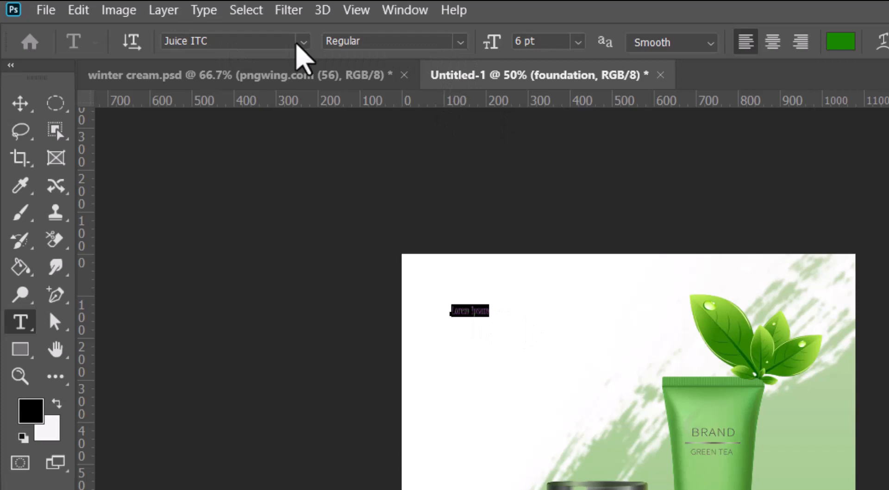
Format the placeholder text in Bodoni MT Bold at 72 pt.
click(303, 42)
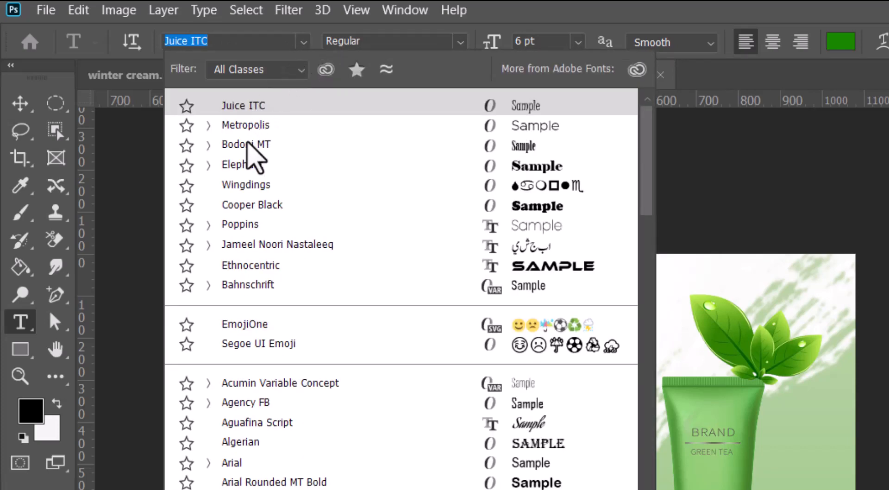
key(Escape)
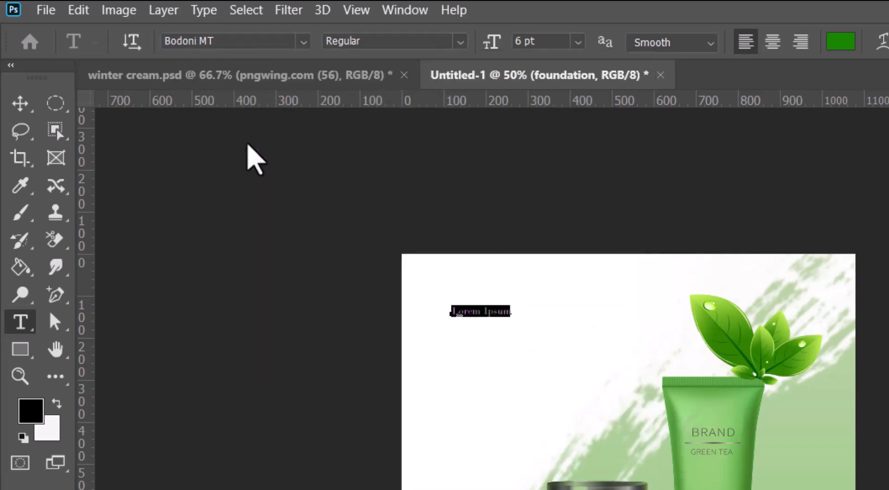
click(458, 41)
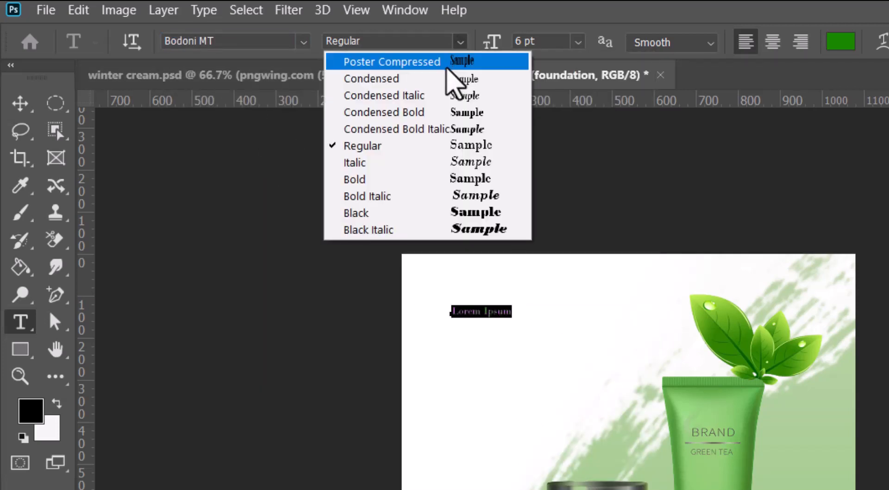
click(428, 178)
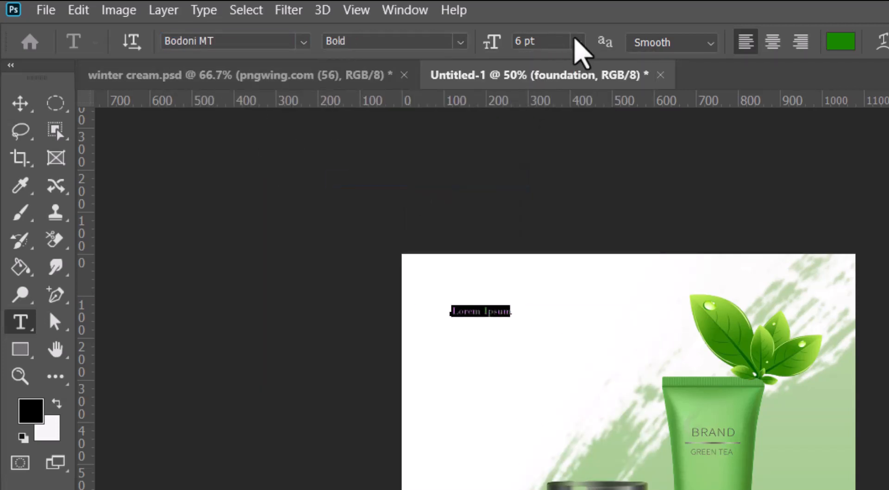
click(578, 42)
click(556, 311)
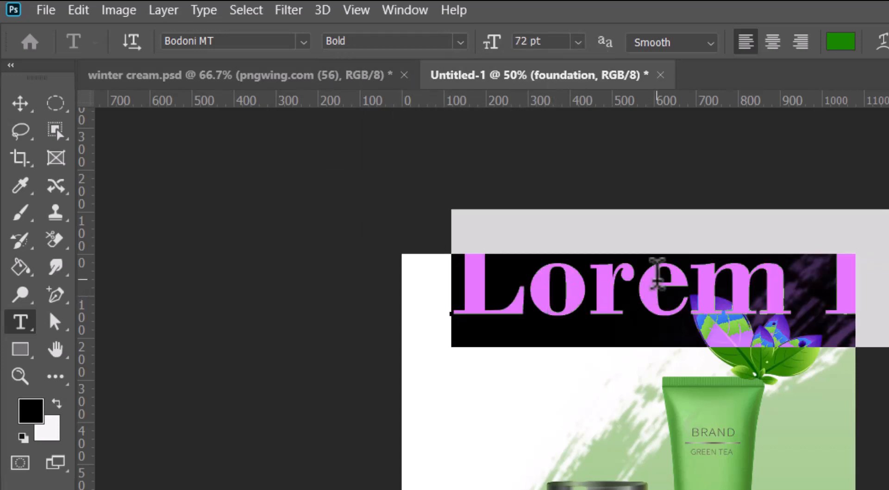
Enter the heading "BRAND GREN EA SEED CREAM" and move it down and left on the poster.
text(BRAND)
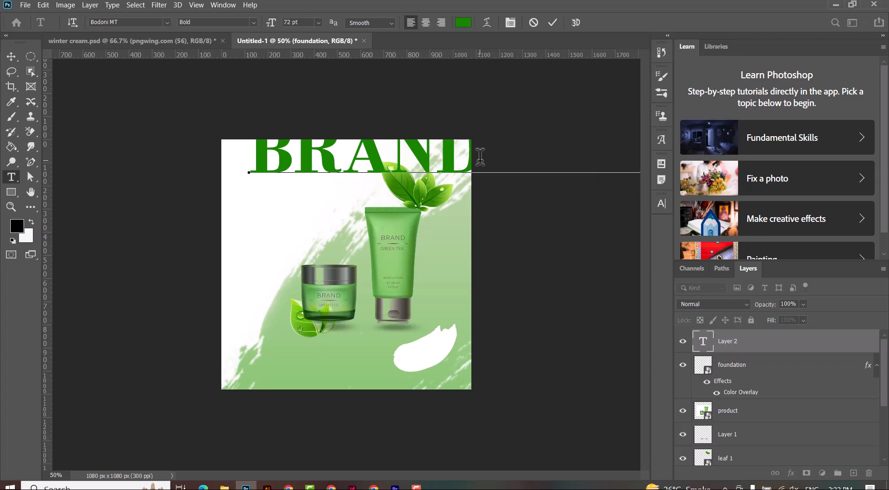
click(552, 22)
click(11, 56)
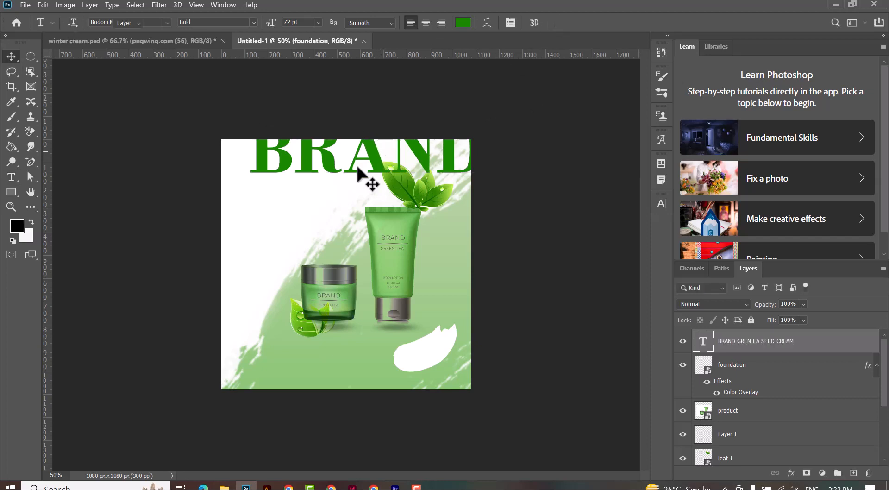
drag(357, 169, 198, 206)
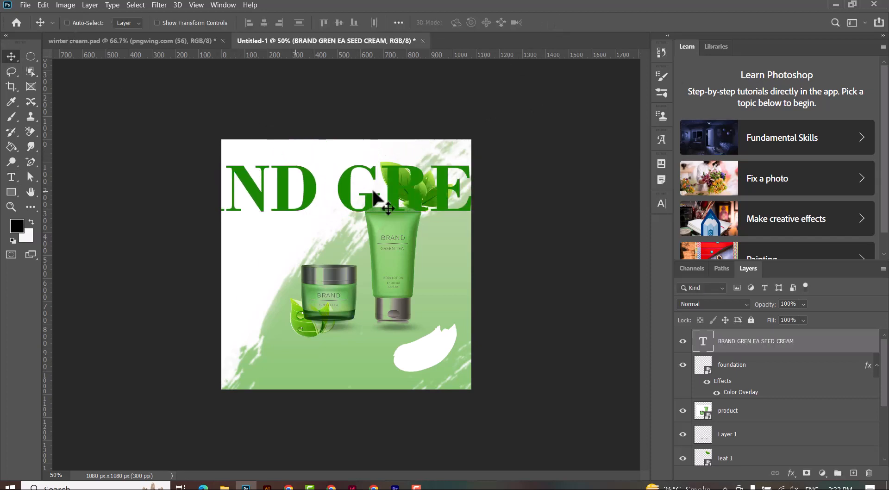
Break the heading onto two lines after "BRAND" and set the leading of all its text to Auto.
key(t)
click(341, 185)
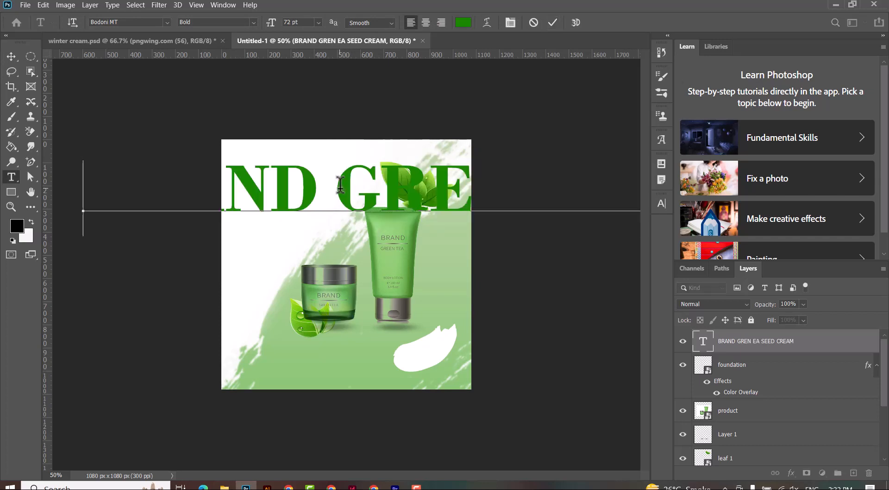
key(Return)
key(ctrl+a)
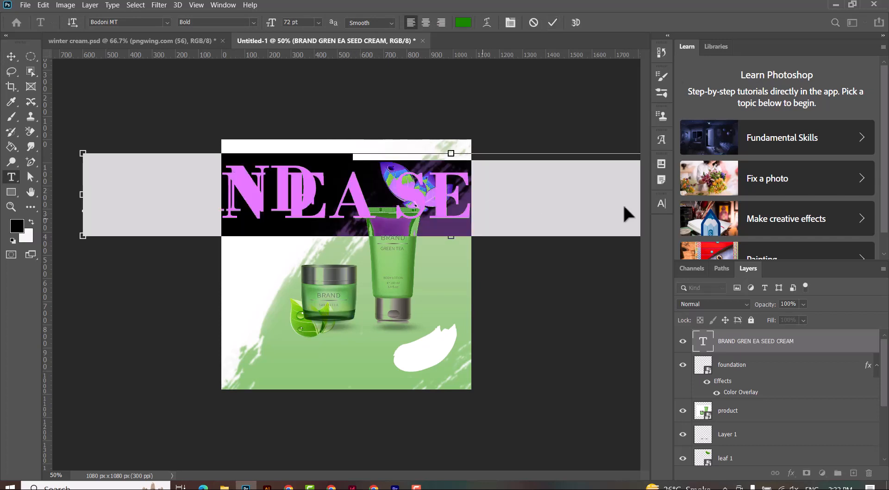
click(662, 204)
click(642, 234)
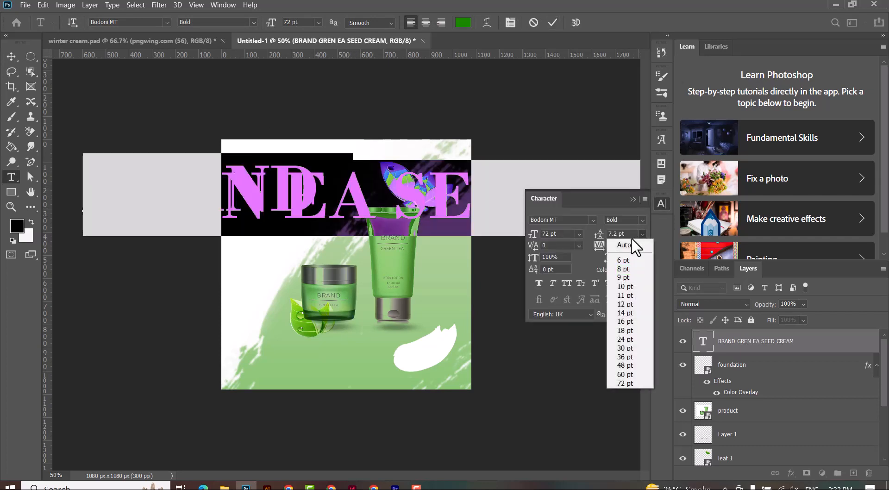
click(629, 241)
Set the whole heading to 24 pt and move it up and right so both lines fit on the poster.
click(318, 22)
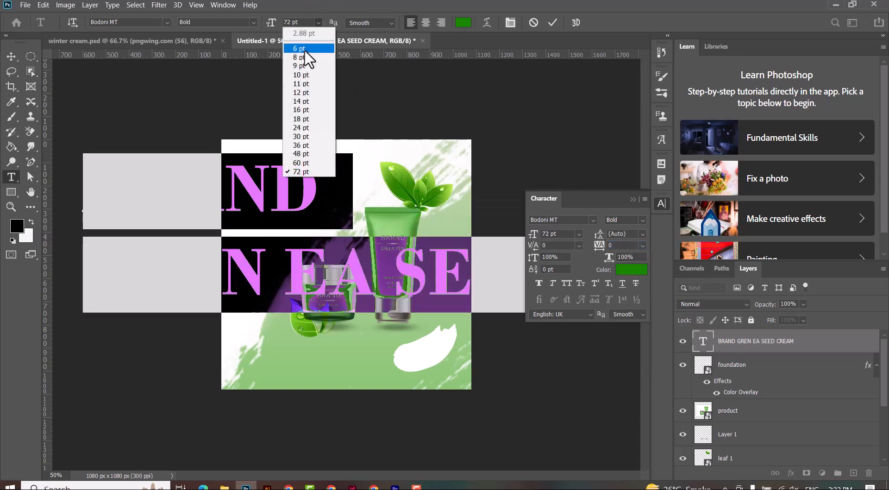
click(300, 128)
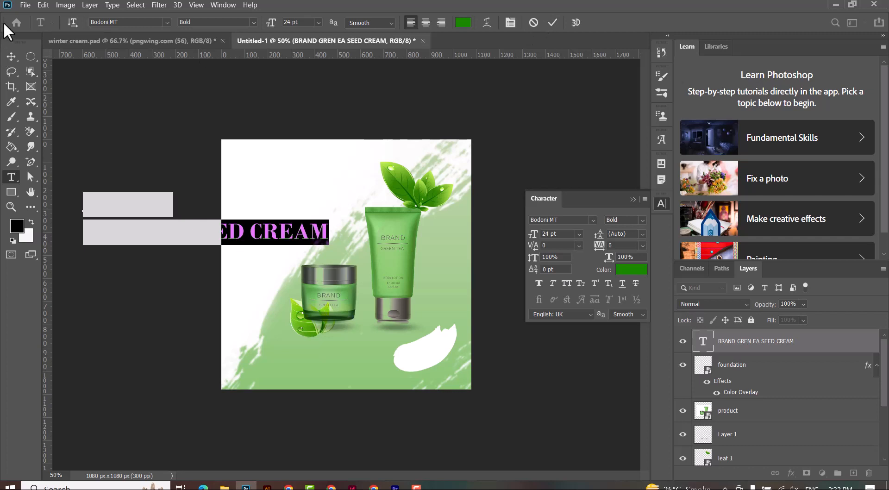
click(11, 57)
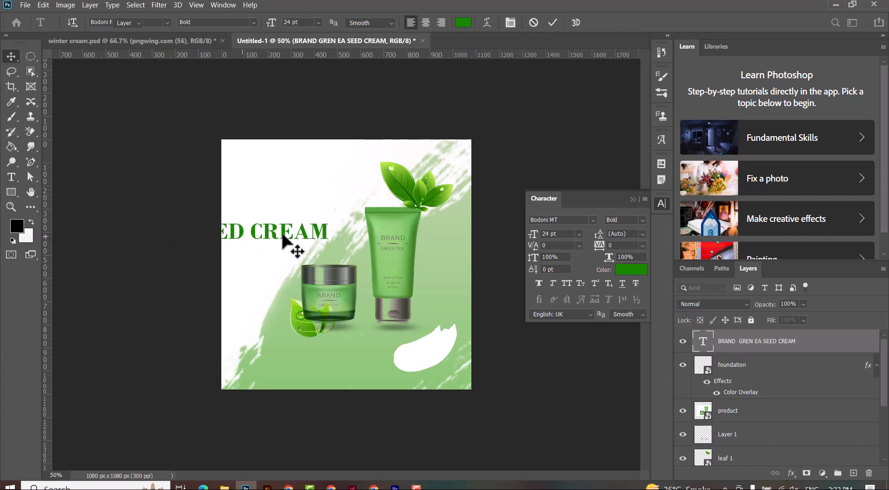
drag(291, 245, 394, 216)
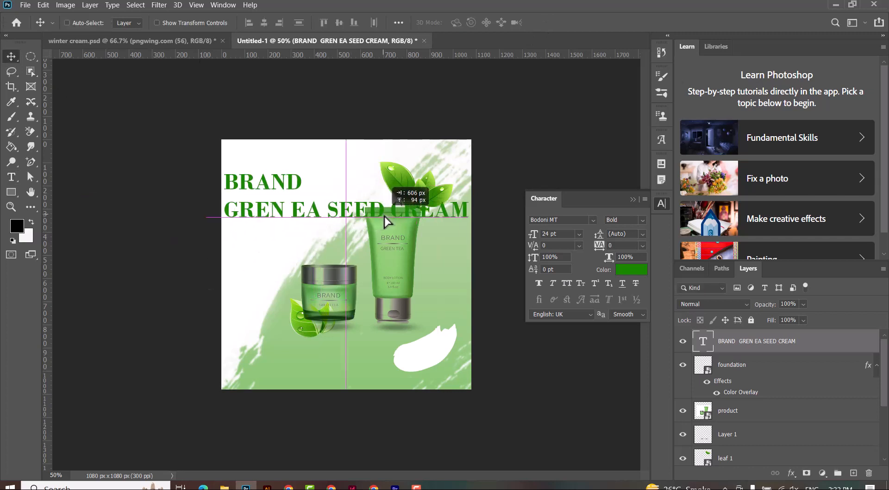
Insert the missing "T" in the heading's second line so it reads "GREN TEA SEED CREAM".
double_click(292, 214)
click(293, 208)
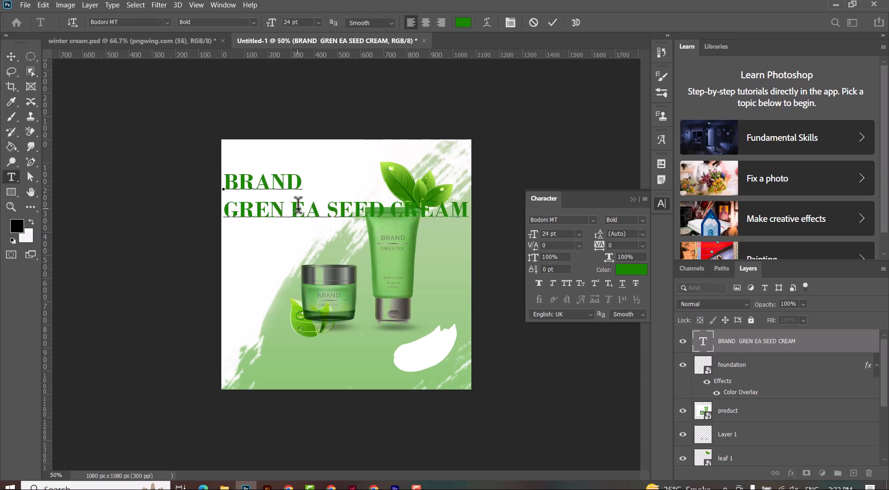
text(T)
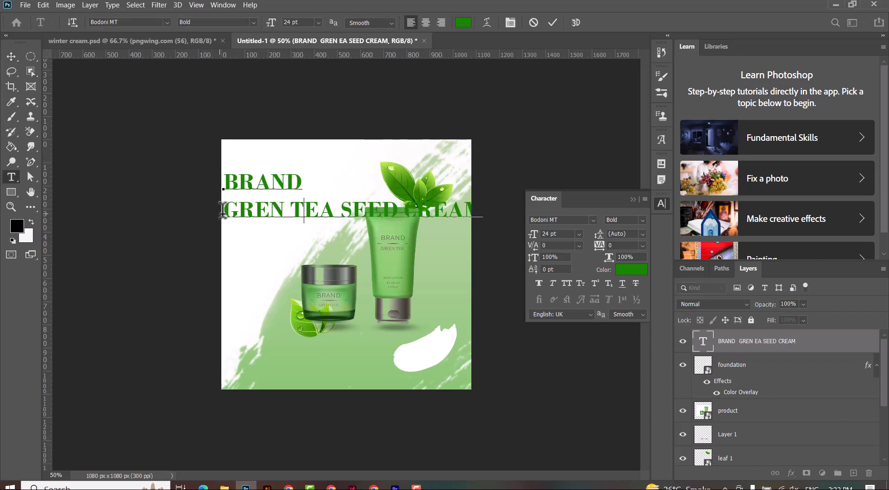
Format the line "GREN TEA SEED CREAM" in Metropolis Regular at 8 pt and move the heading slightly up and right.
drag(223, 210, 499, 213)
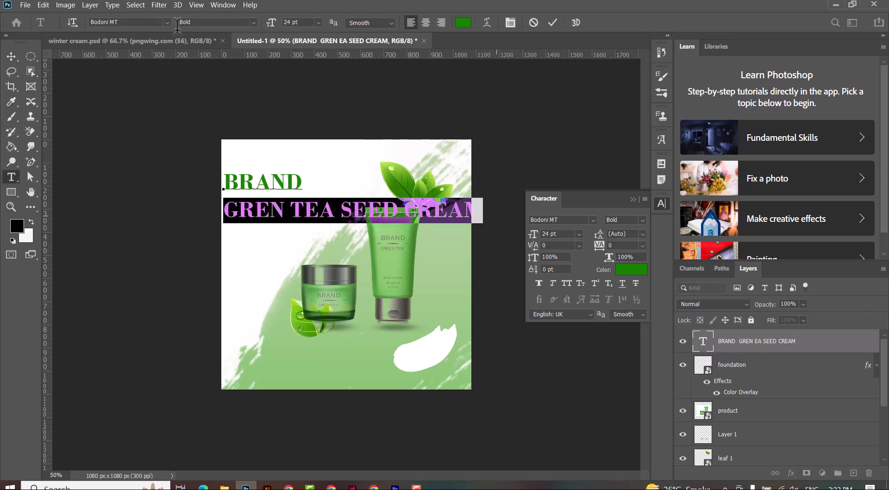
text(metr)
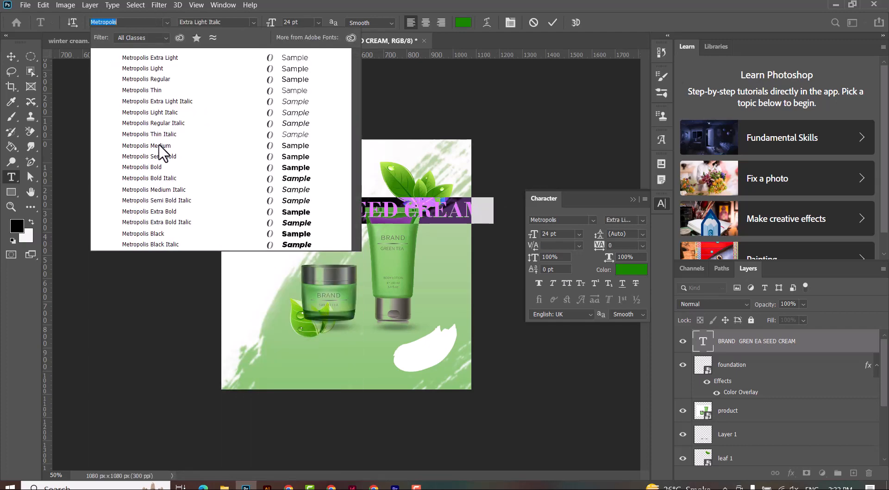
click(158, 146)
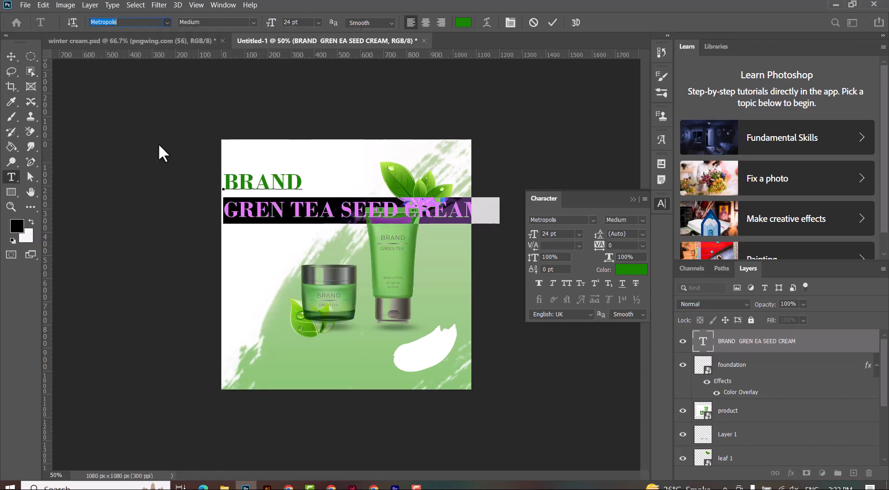
click(254, 21)
click(238, 54)
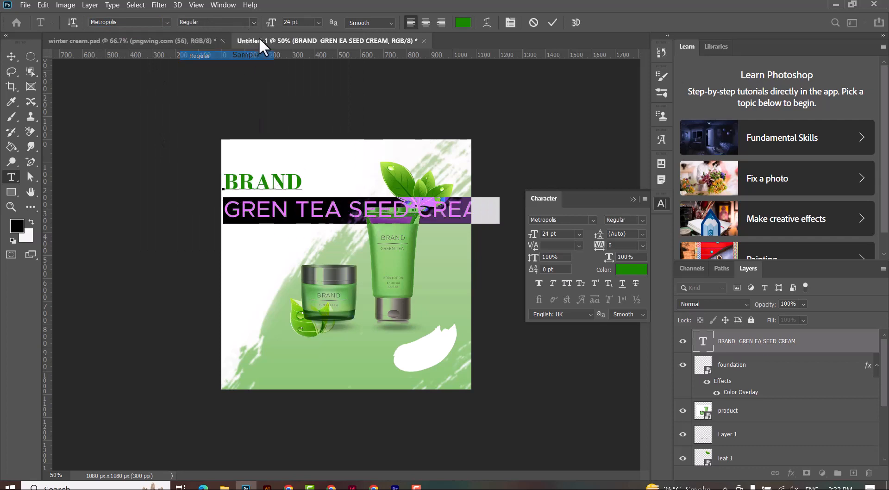
click(318, 22)
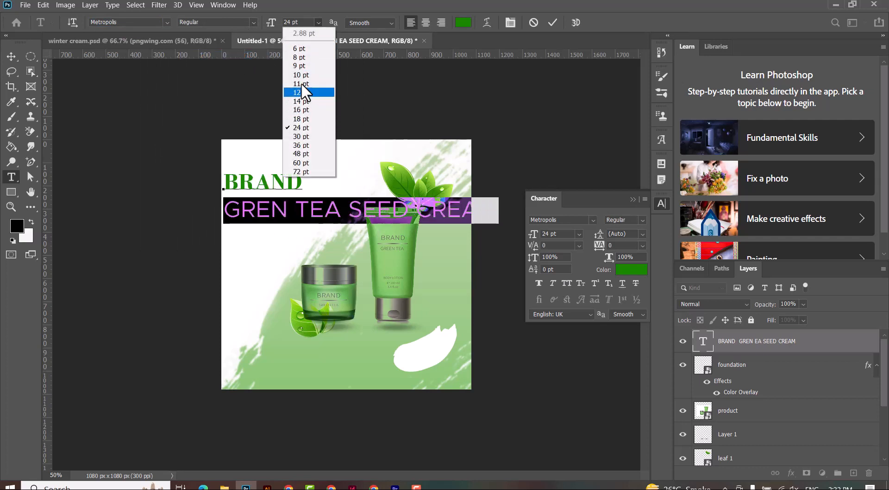
click(299, 57)
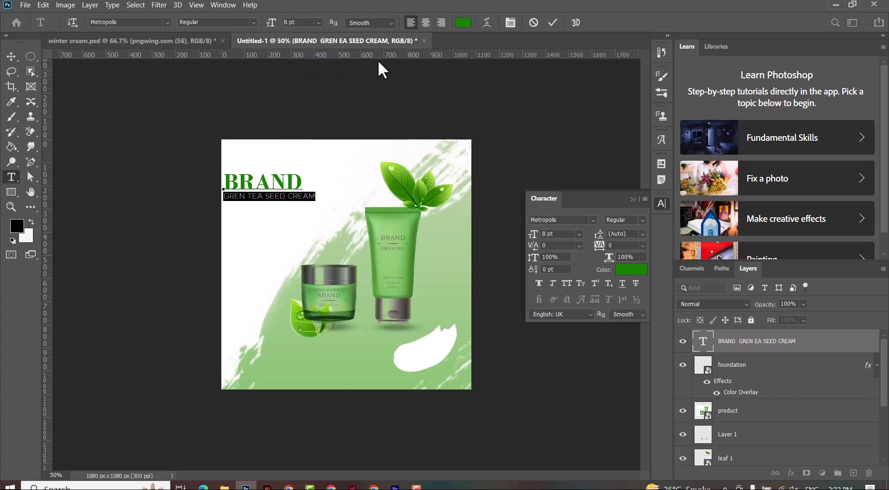
click(11, 56)
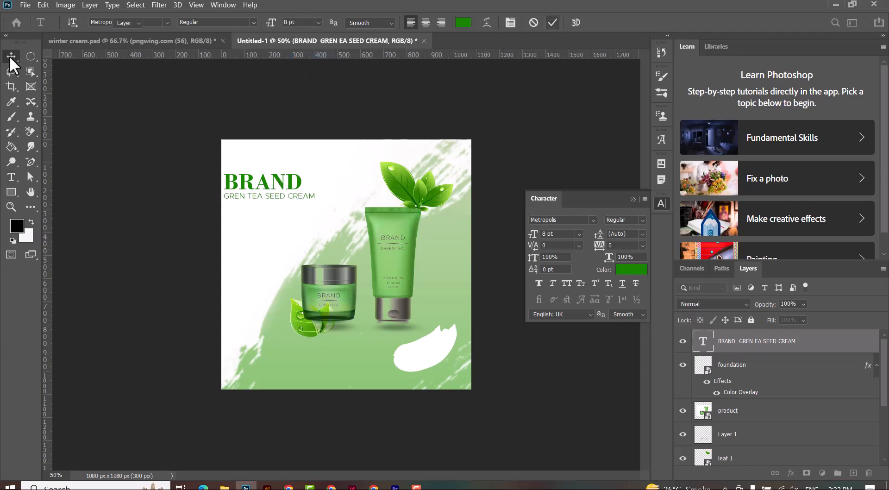
drag(281, 181, 294, 166)
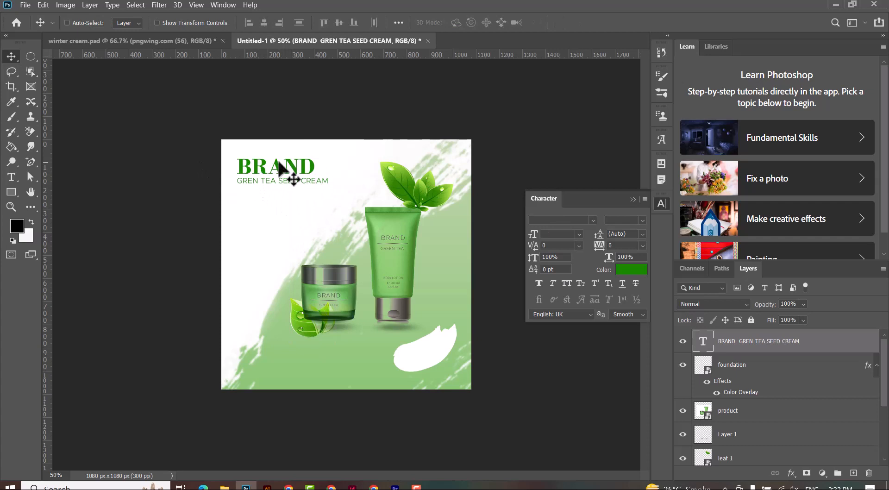
double_click(309, 157)
click(240, 163)
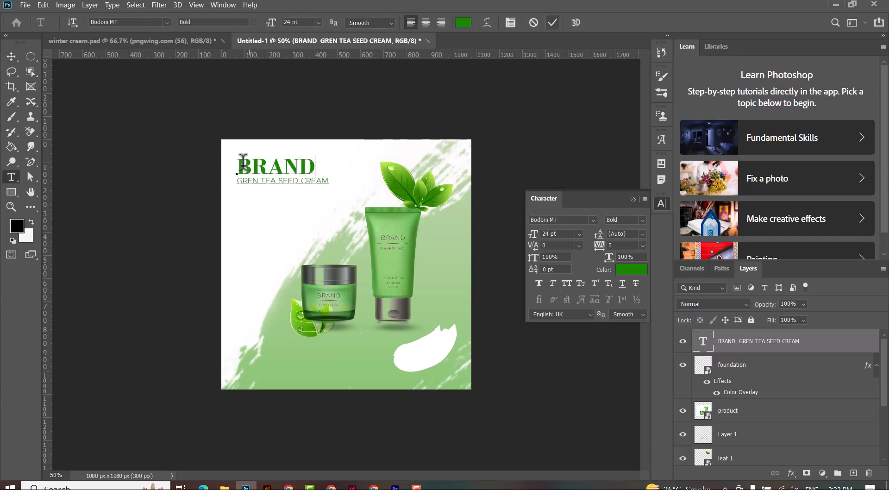
double_click(241, 162)
key(ctrl+Return)
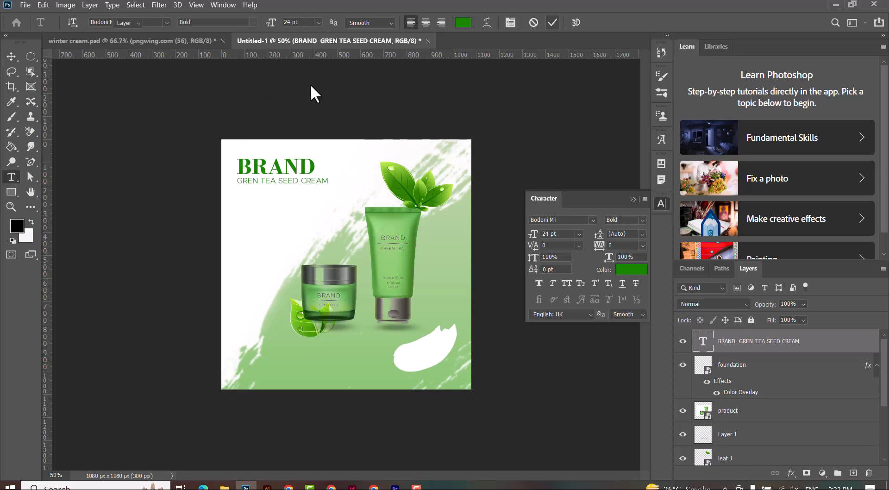
click(318, 23)
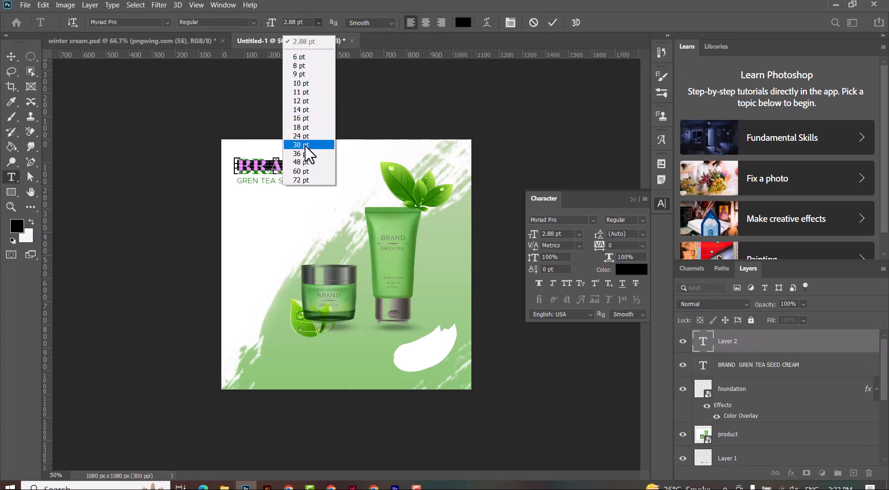
click(304, 153)
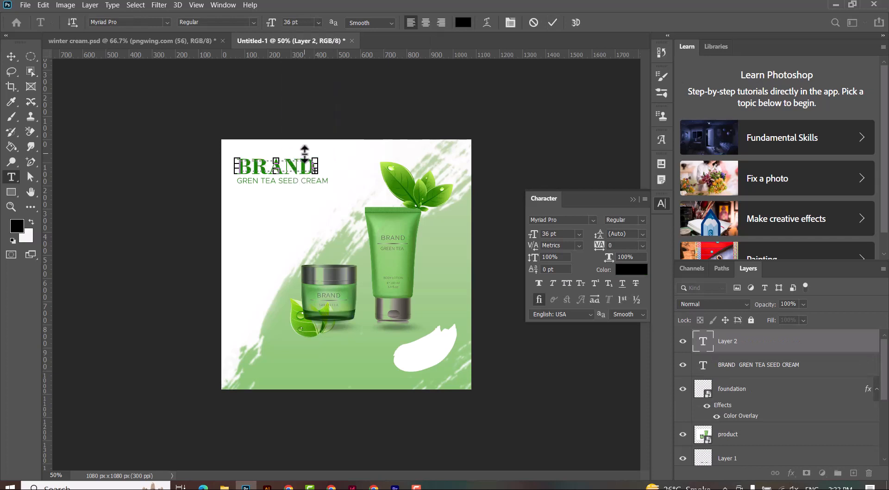
click(553, 22)
key(v)
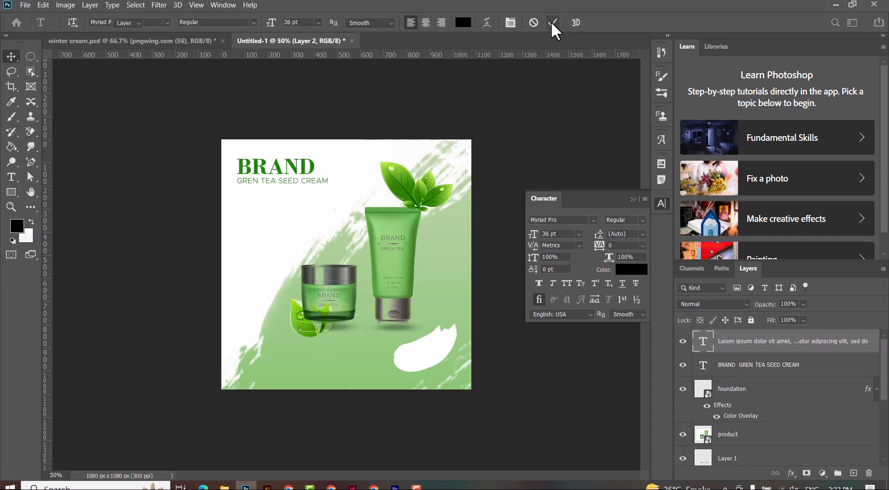
key(Delete)
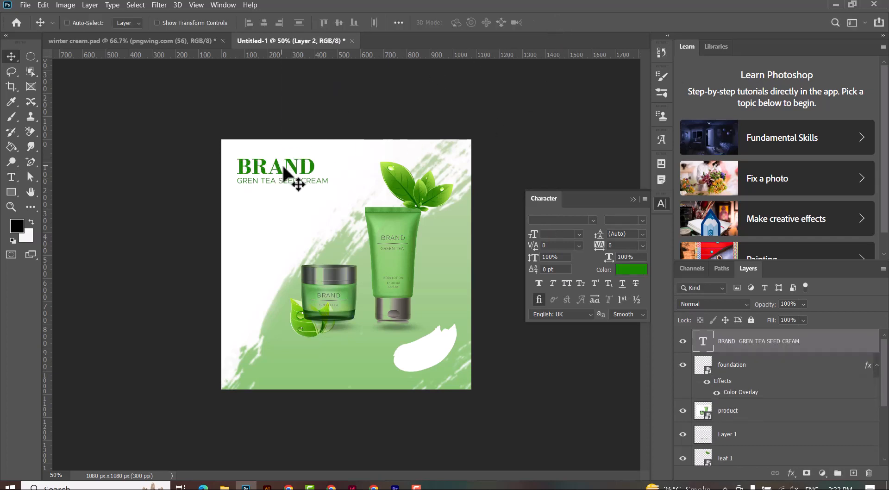
Set the word "BRAND" in the heading to 36 pt and shift the heading slightly left and down.
double_click(290, 165)
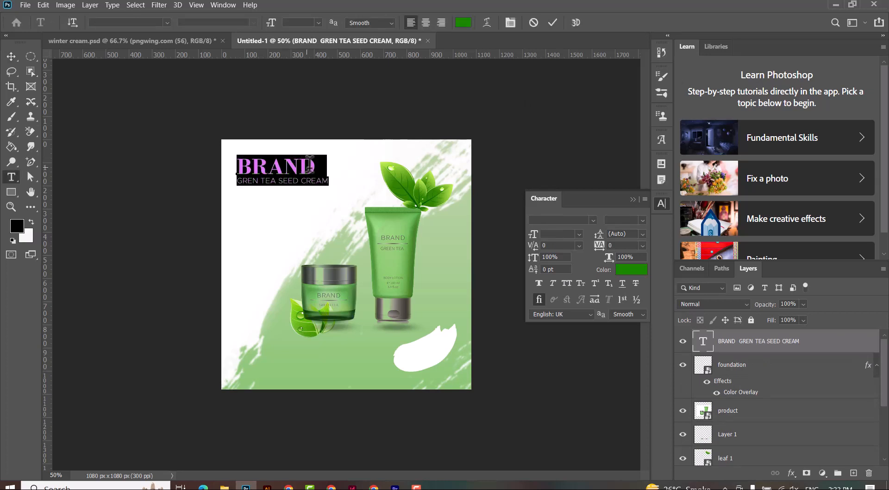
drag(316, 165, 232, 153)
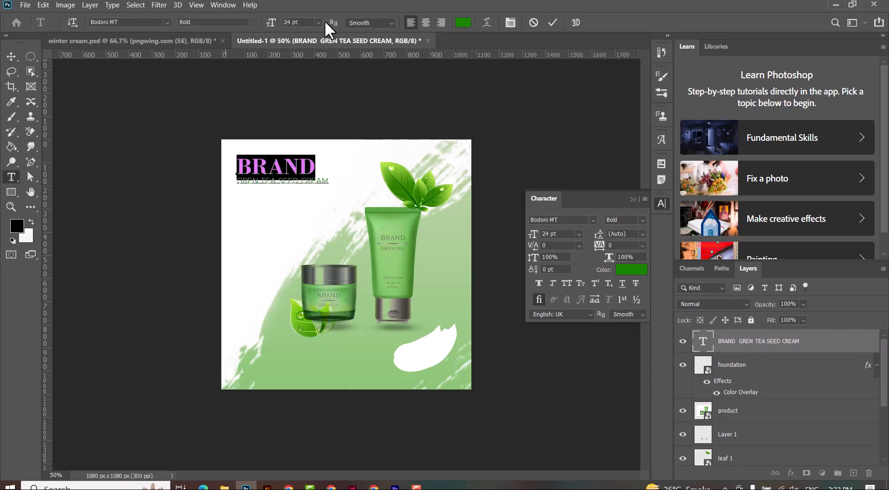
click(318, 22)
click(302, 145)
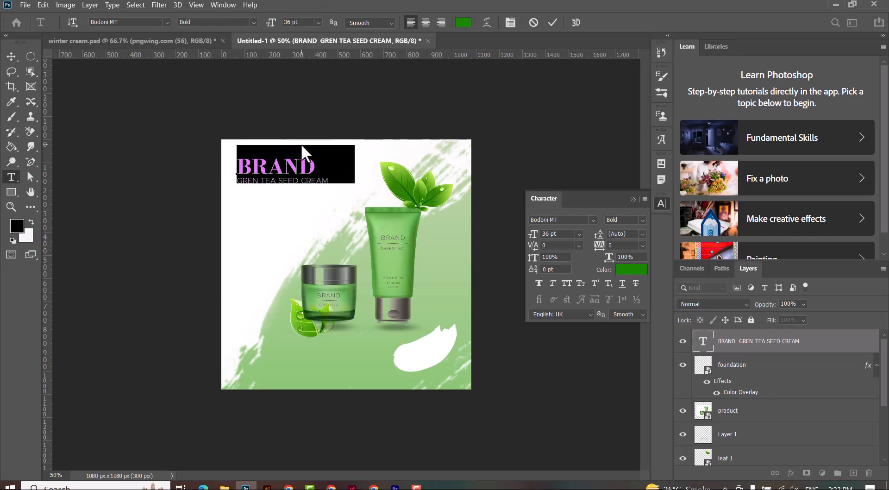
click(553, 22)
click(11, 56)
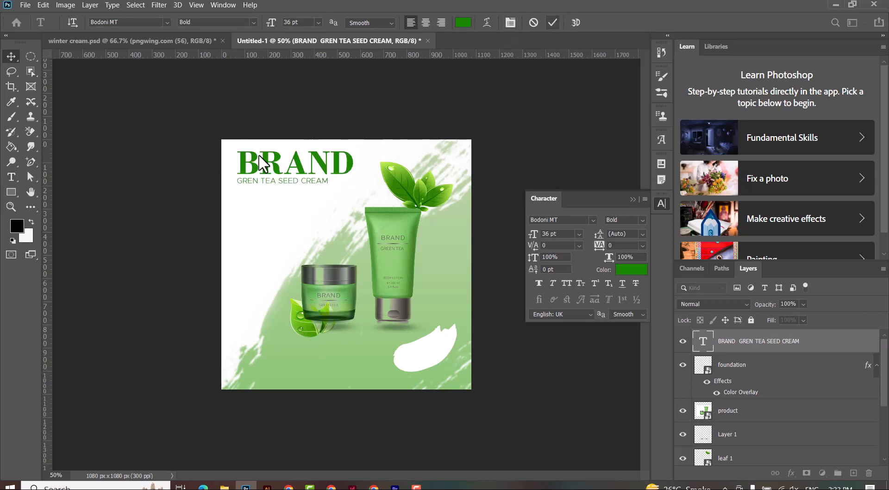
drag(260, 172, 320, 253)
Add a green Lorem ipsum paragraph box below the heading in Myriad Pro Regular at 6 pt and shift it slightly right.
click(10, 178)
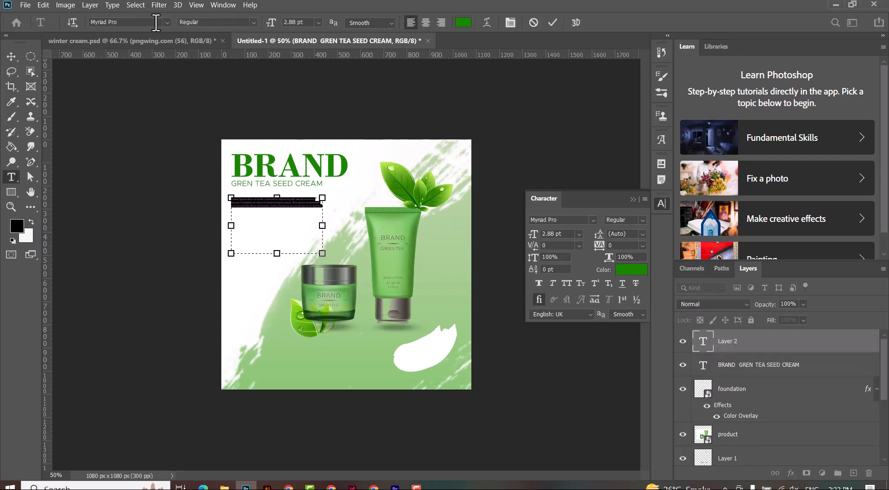
click(319, 22)
click(307, 47)
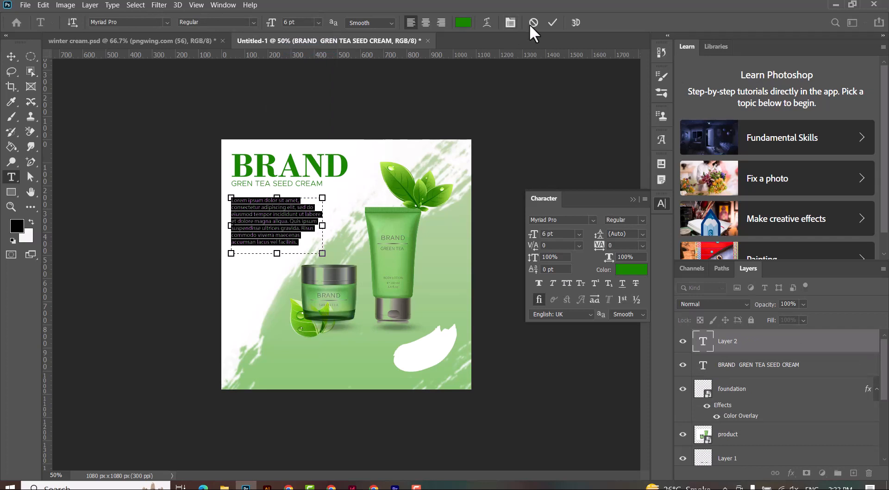
click(552, 22)
click(11, 56)
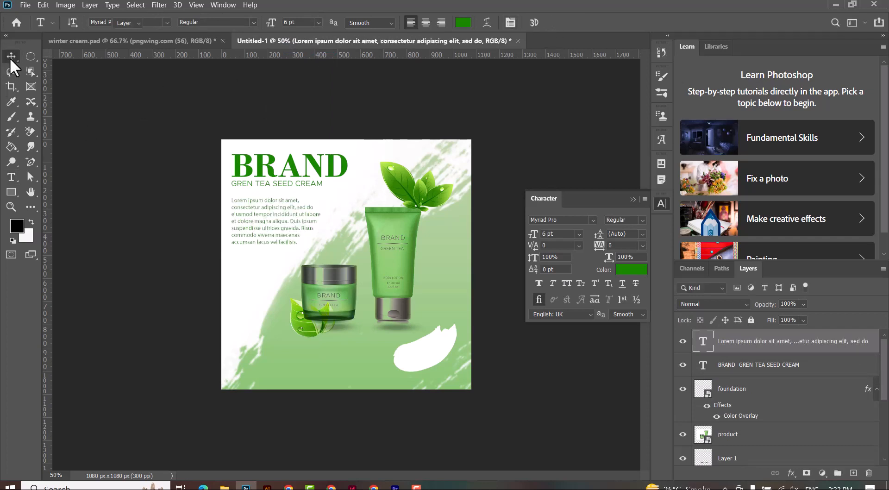
drag(260, 212, 262, 212)
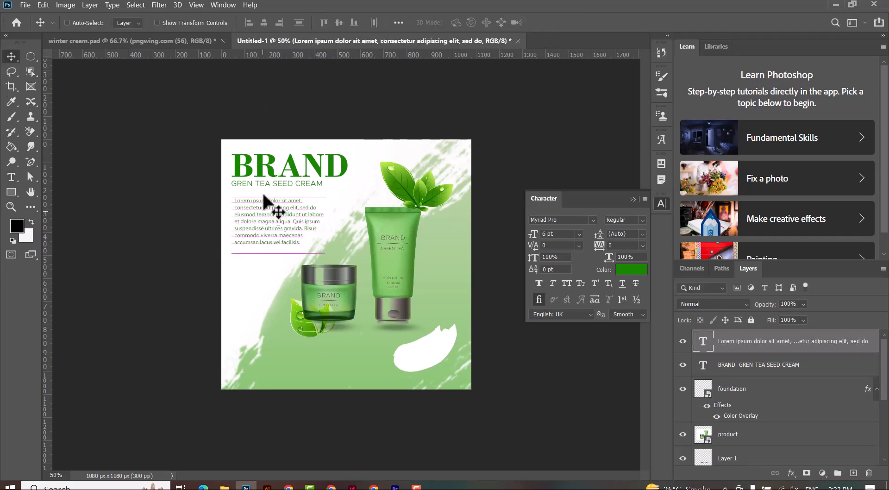
Select the heading text layer and nudge it about 6 px right and 10 px down towards the paragraph.
right_click(268, 168)
click(283, 181)
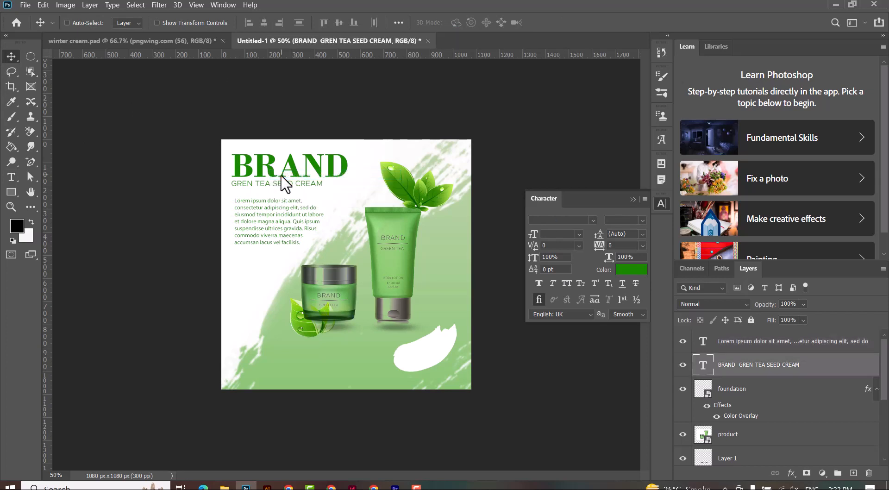
key(Right)
key(Right)
key(Right)
key(Right)
key(Right)
key(Right)
key(Down)
key(Down)
key(Down)
key(Down)
key(Down)
key(Down)
key(Down)
key(Down)
key(Down)
key(Down)
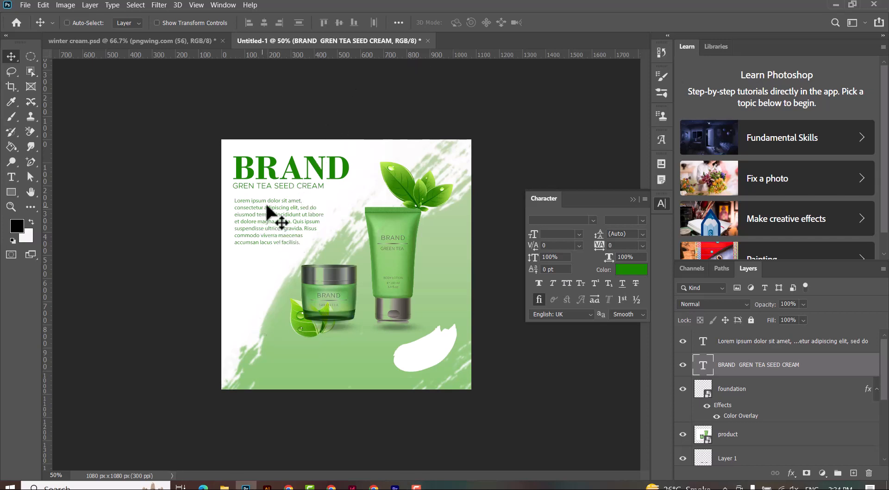
Select the leaf 1 layer above the tube and add a drop shadow in black to it.
right_click(422, 191)
click(443, 199)
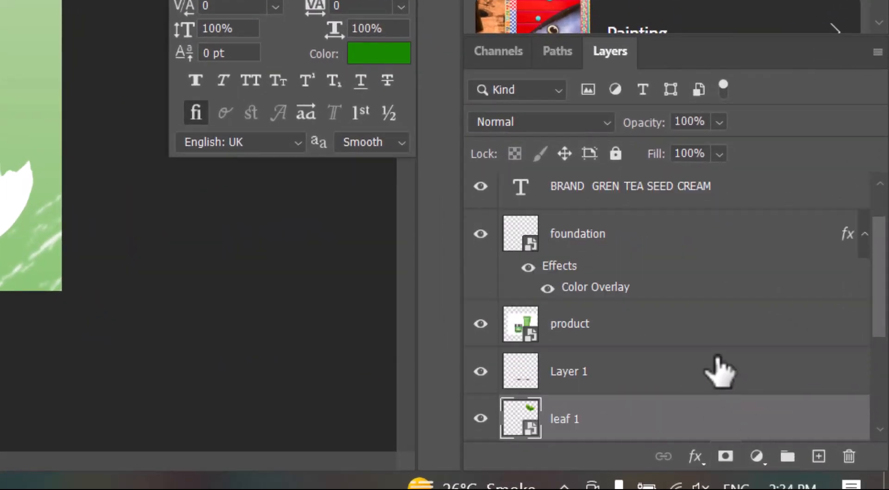
right_click(723, 406)
click(401, 8)
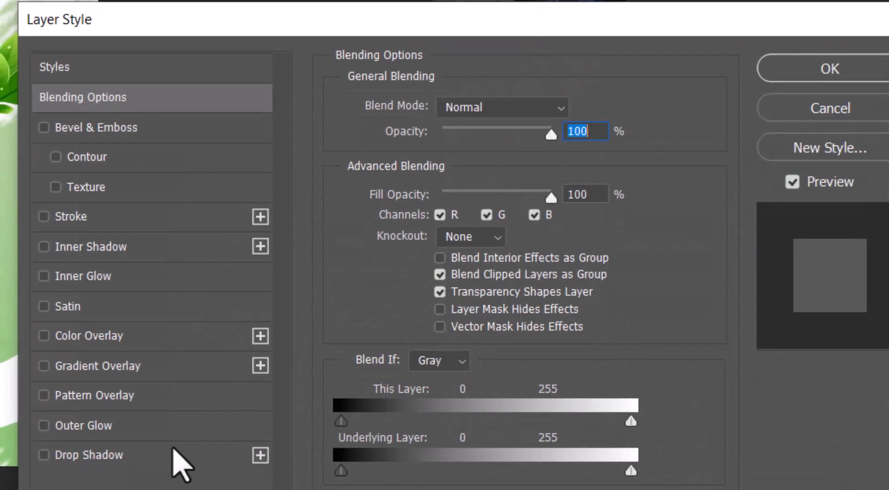
click(125, 455)
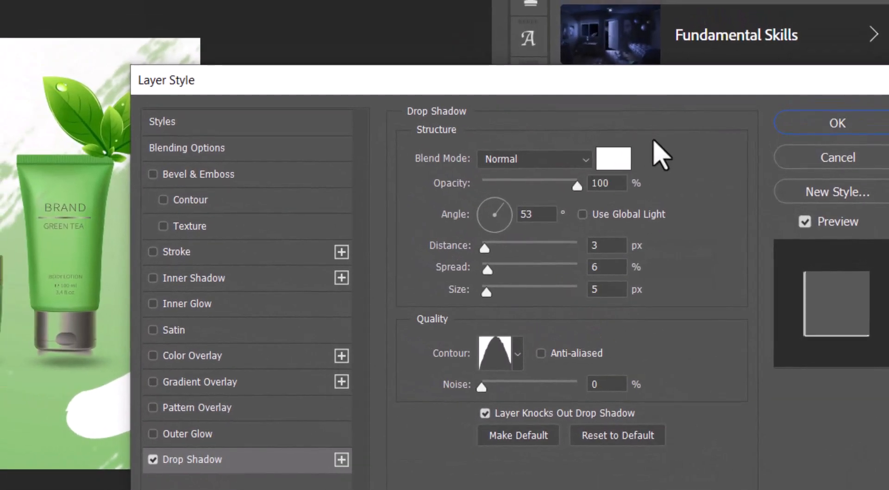
click(614, 160)
mouse_move(422, 355)
mouse_down()
mouse_move(369, 468)
mouse_move(379, 487)
mouse_up()
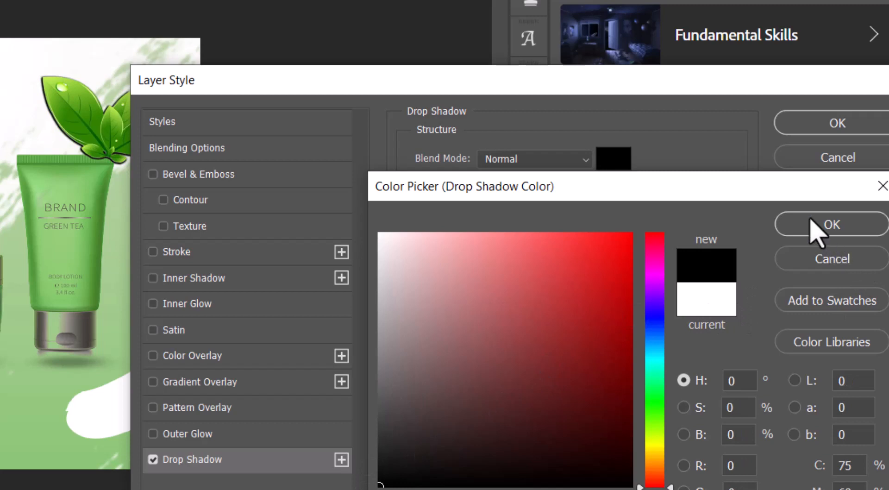
click(815, 225)
Set the drop shadow of leaf 1 to 0% spread, 16 px size and 27% opacity, and apply the style.
drag(540, 93, 621, 55)
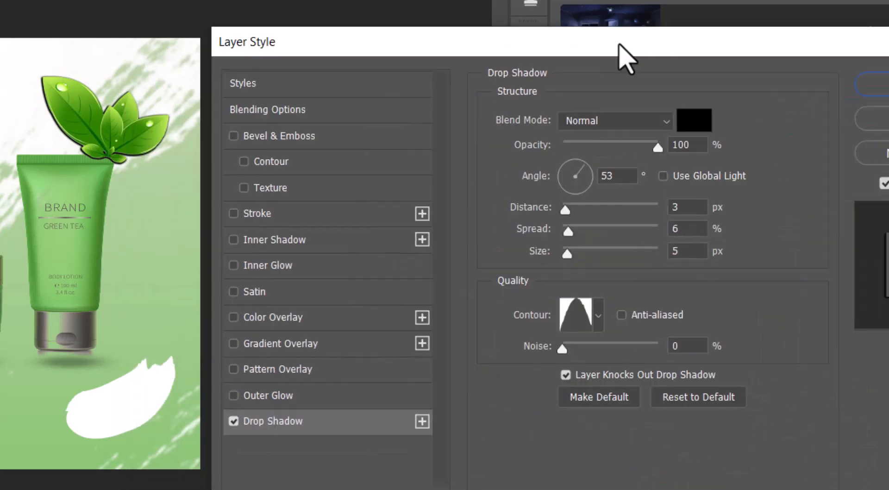
double_click(676, 228)
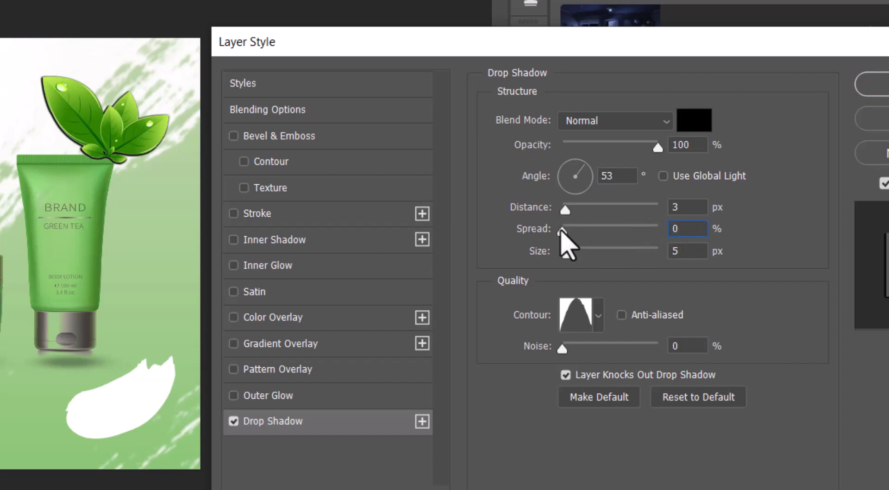
drag(560, 230, 572, 260)
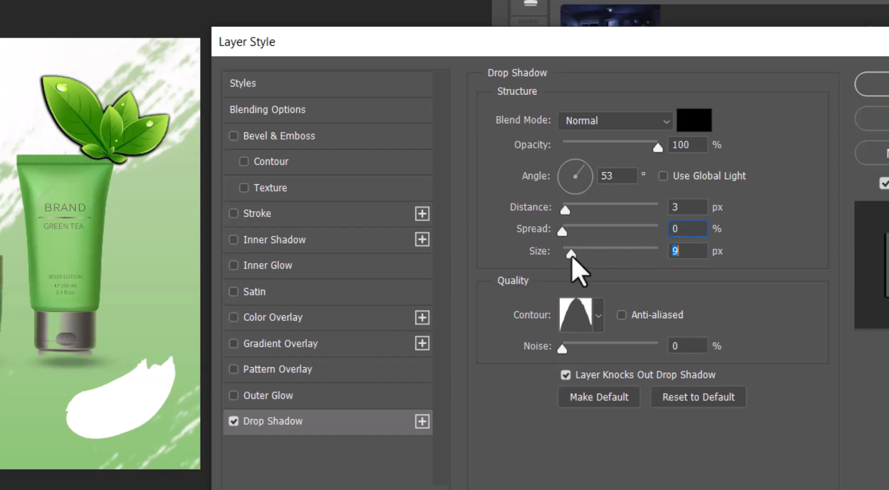
drag(657, 148, 609, 151)
drag(571, 254, 574, 255)
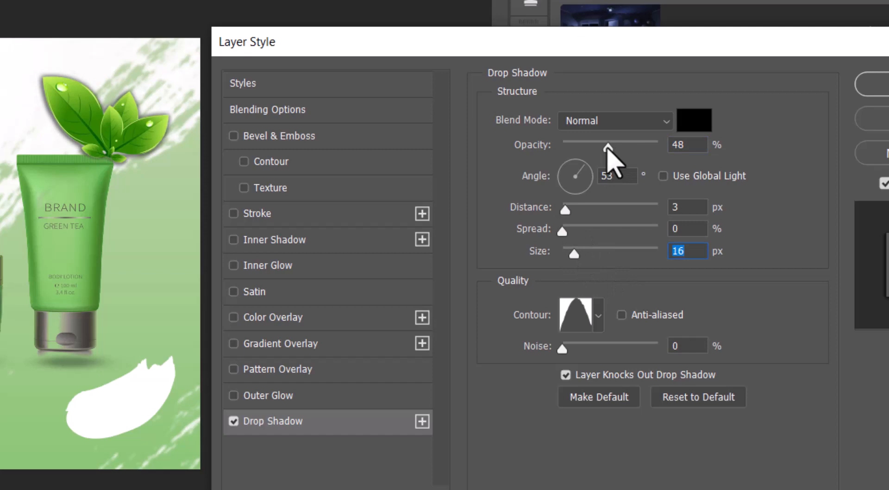
drag(607, 147, 589, 149)
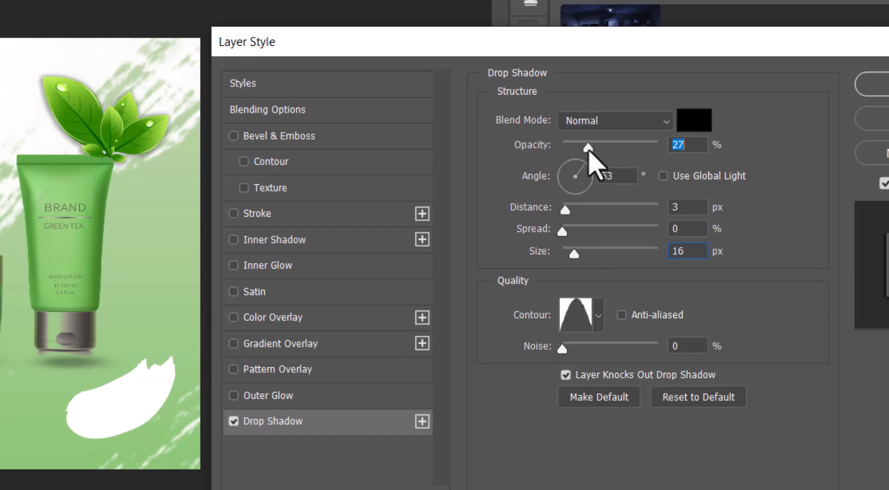
click(871, 84)
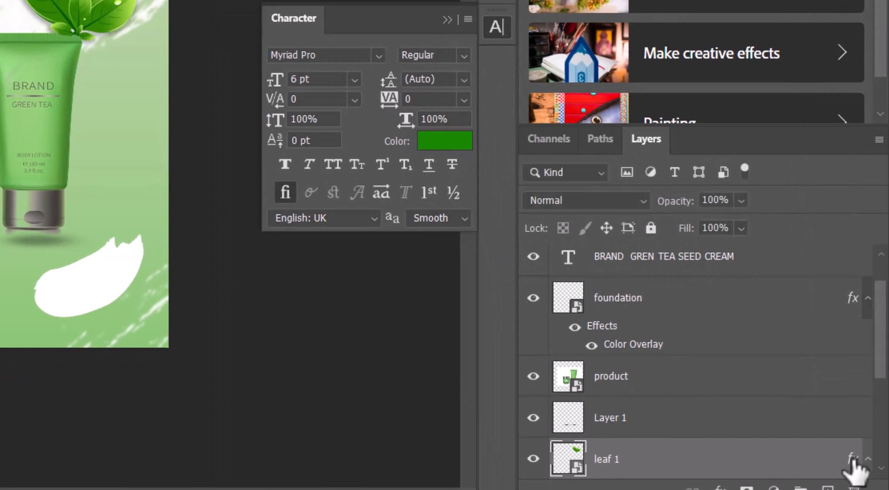
Copy the layer style of leaf 1 and paste it onto the leaf layer by the jar.
right_click(858, 477)
click(793, 336)
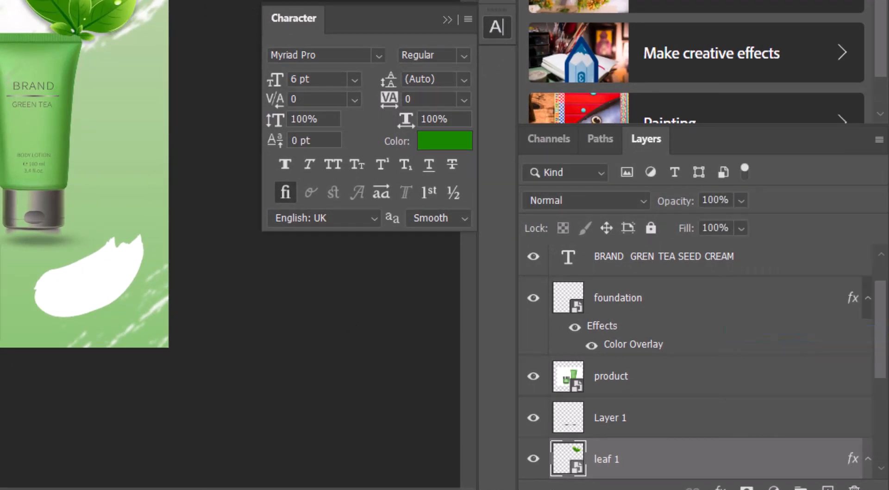
scroll(691, 457, down, 2)
right_click(704, 461)
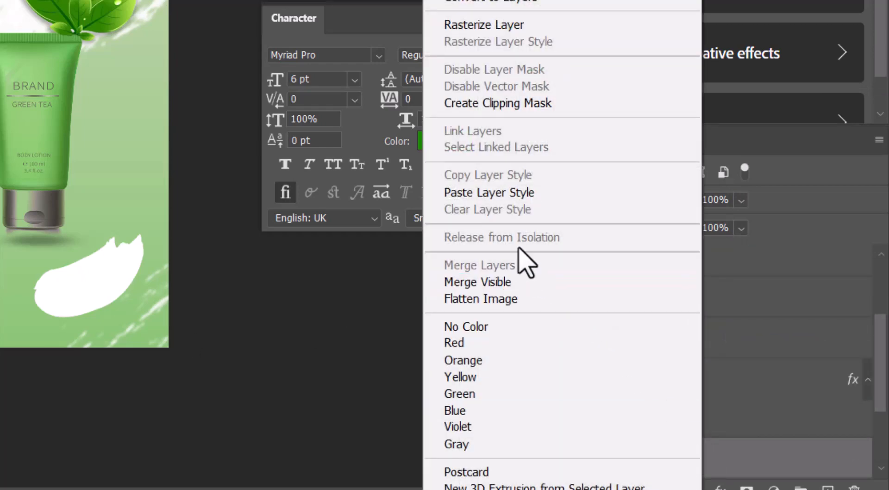
click(498, 193)
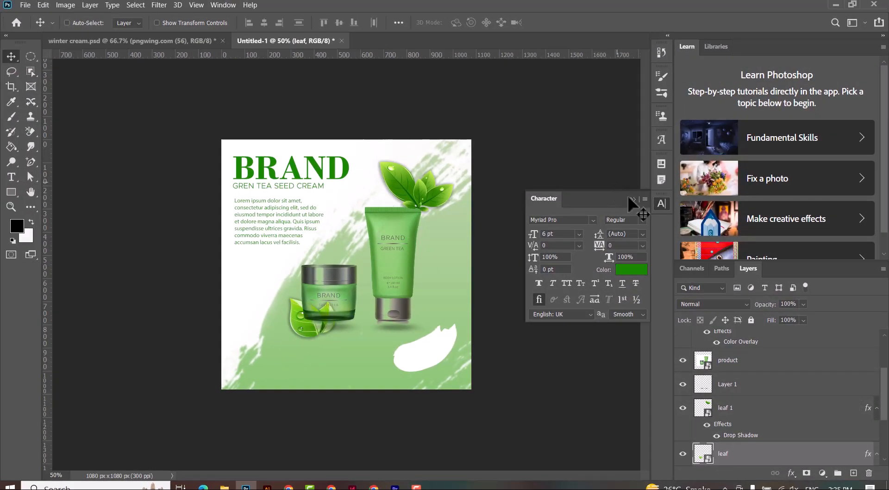
Put away the character settings and examine the whole poster composition at several magnifications, including fit to screen and 100%.
click(632, 199)
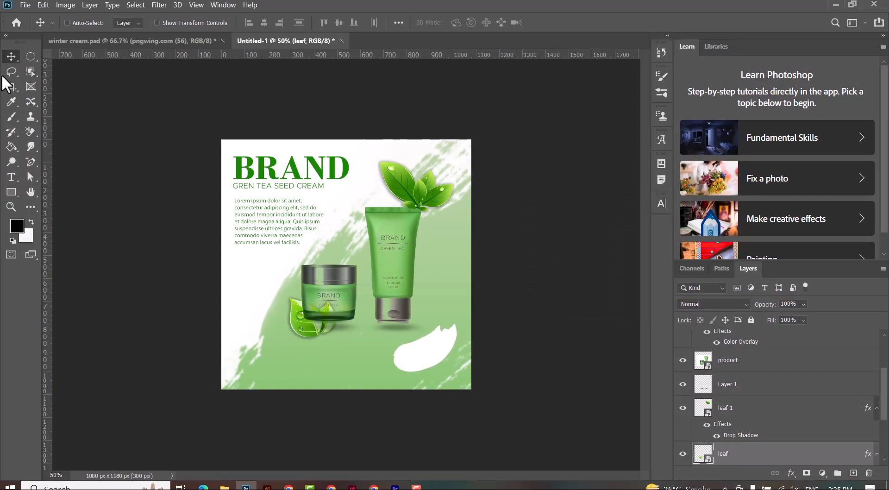
key(ctrl+plus)
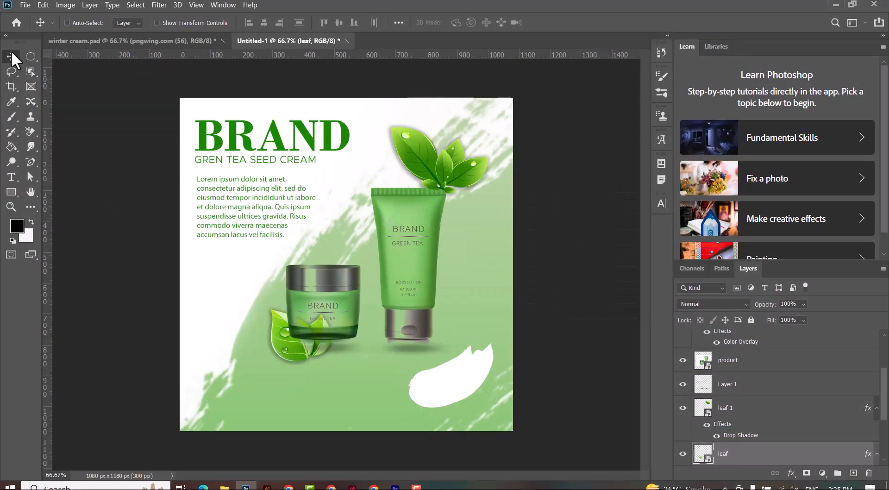
click(8, 204)
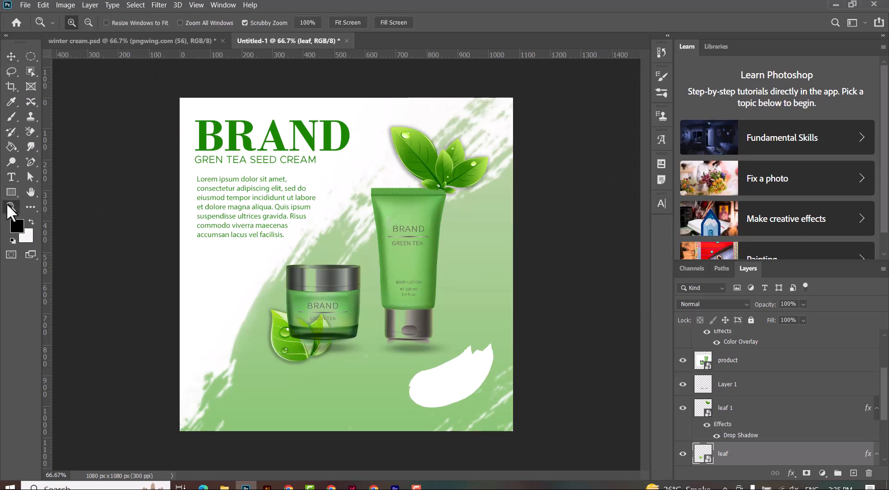
right_click(309, 265)
click(324, 269)
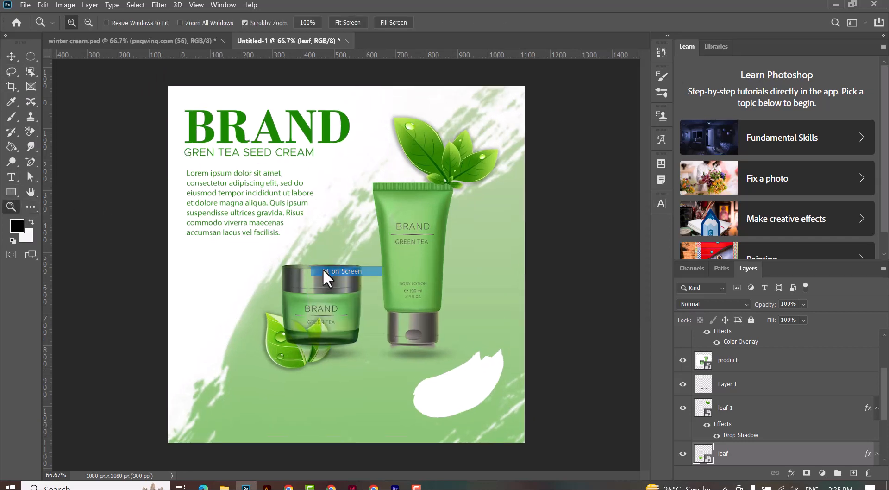
right_click(324, 245)
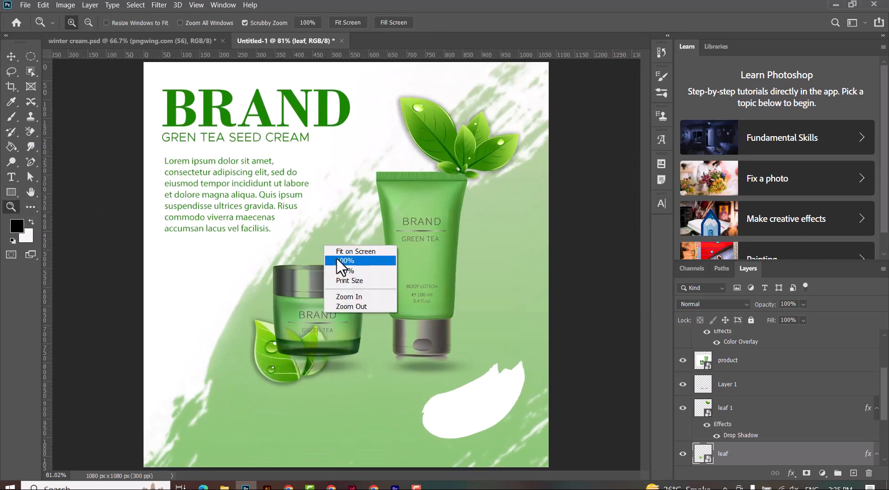
click(336, 258)
right_click(337, 257)
click(353, 261)
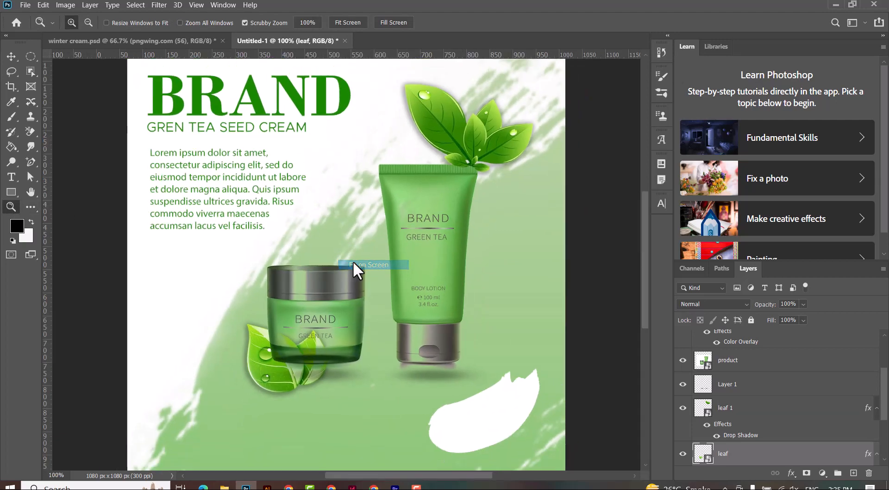
key(ctrl+minus)
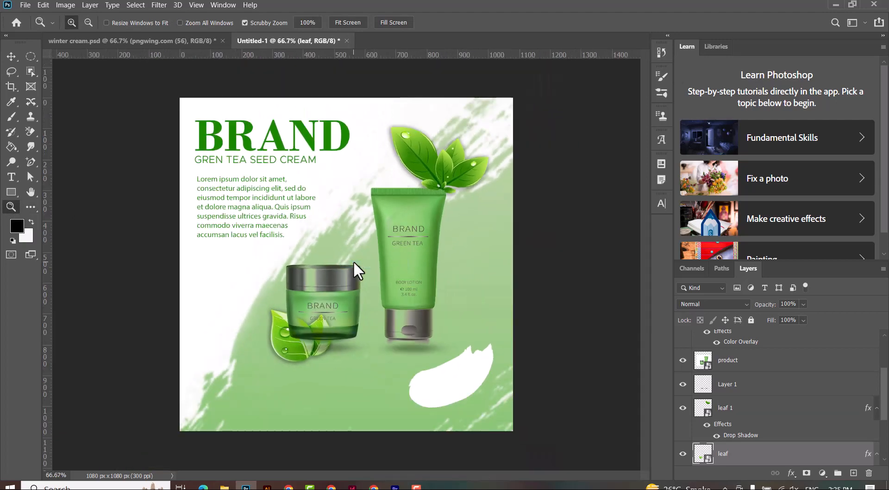